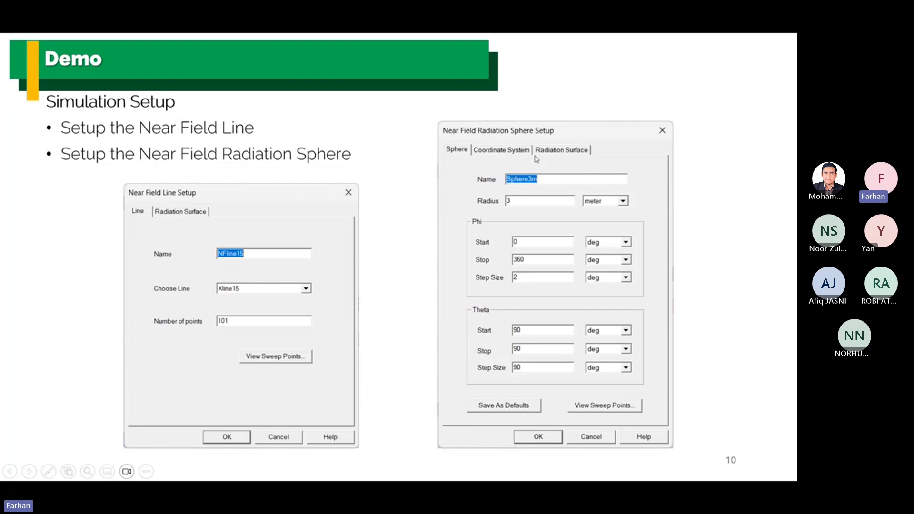
- End the slide show at the post-processing slide and switch to Ansys Electronics Desktop
{"action": "left_click", "coordinate": [556, 184]}
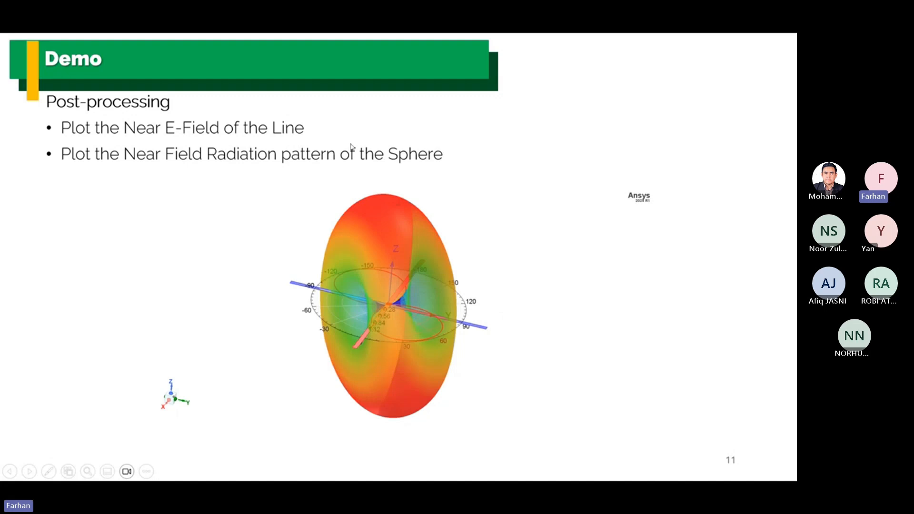
{"action": "key", "text": "Left"}
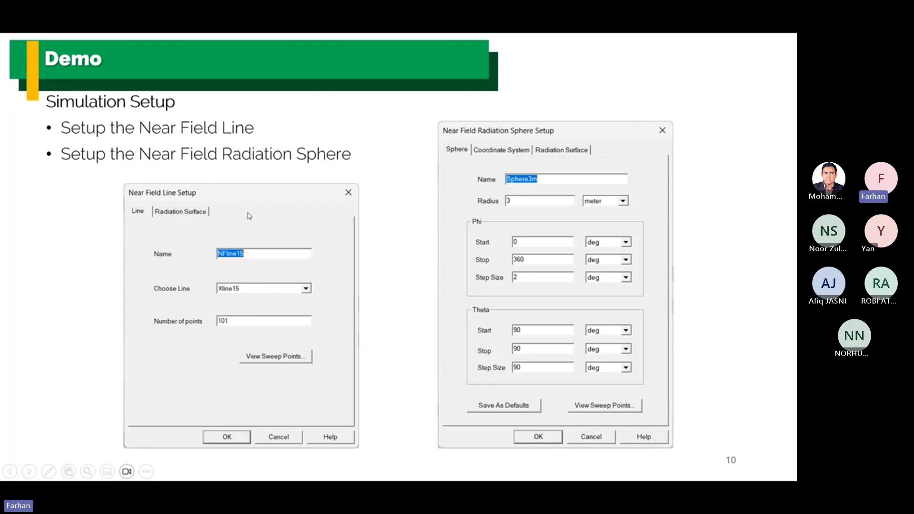
{"action": "key", "text": "Right"}
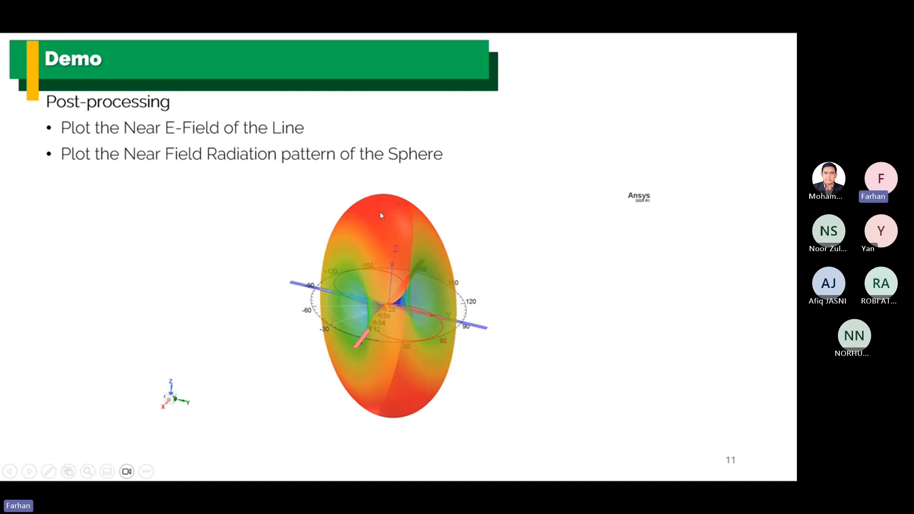
{"action": "key", "text": "Escape"}
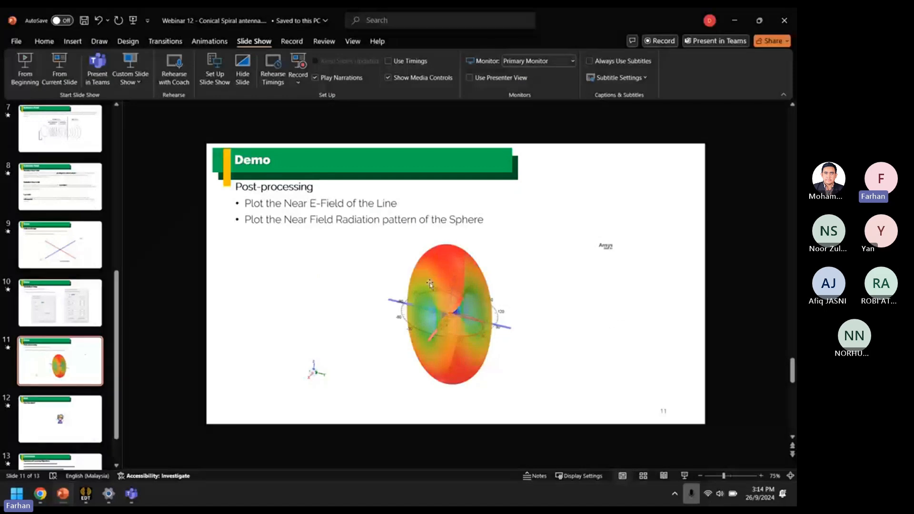
{"action": "left_click", "coordinate": [85, 488]}
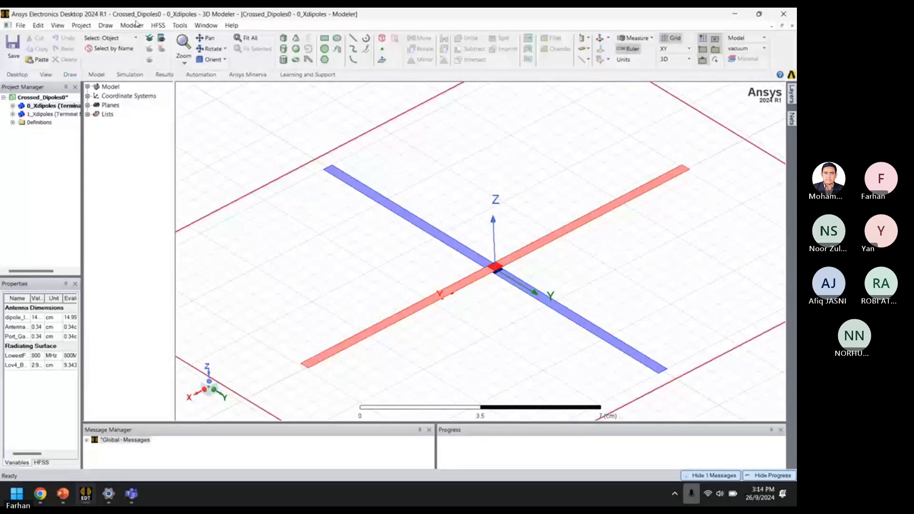
- Duplicate the 0_Xdipoles design within the Crossed_Dipoles0 project
{"action": "left_click", "coordinate": [57, 98]}
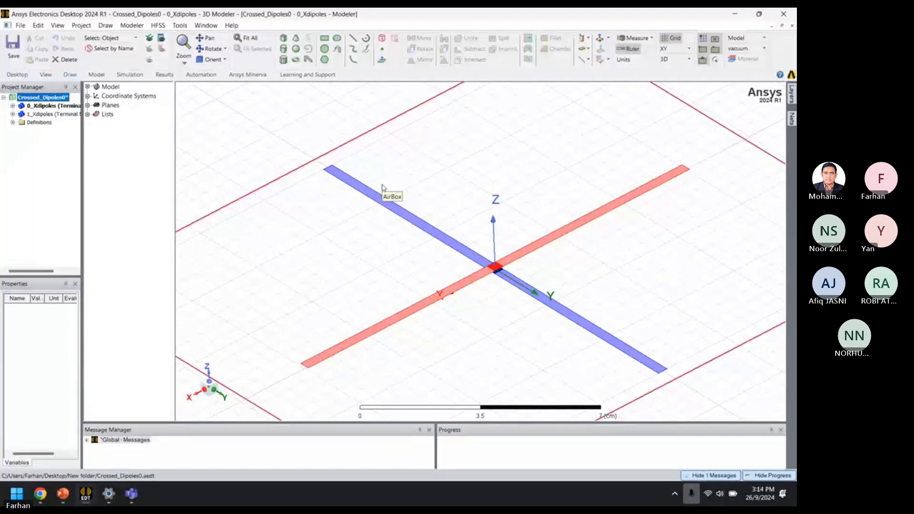
{"action": "left_click", "coordinate": [53, 106]}
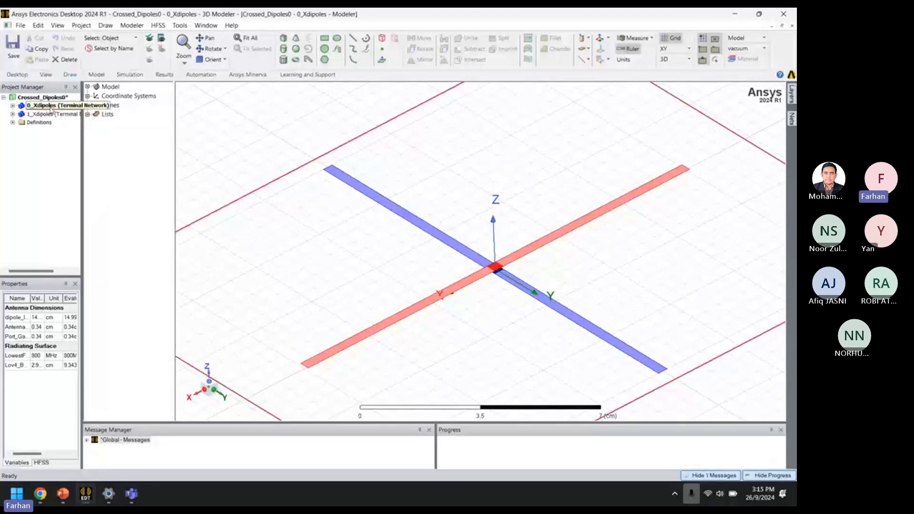
{"action": "left_click_drag", "start_coordinate": [50, 106], "coordinate": [30, 102]}
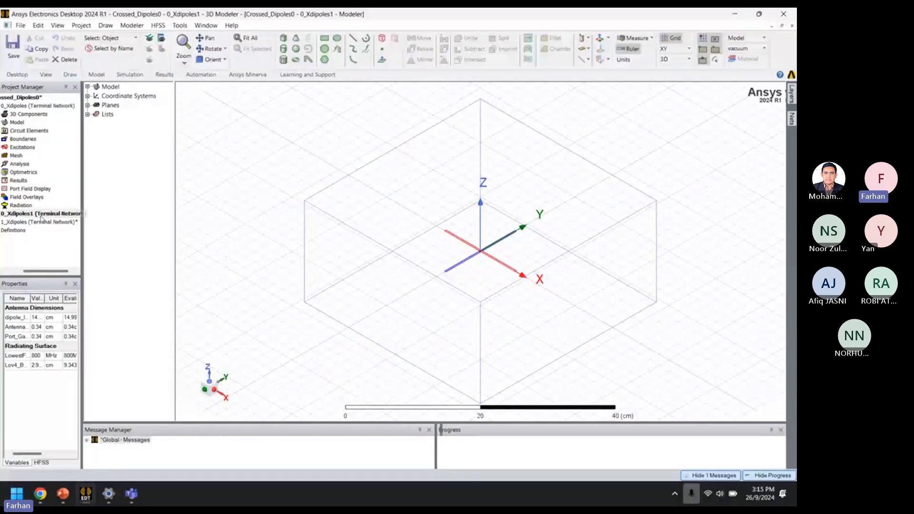
{"action": "left_click_drag", "start_coordinate": [45, 272], "coordinate": [19, 270]}
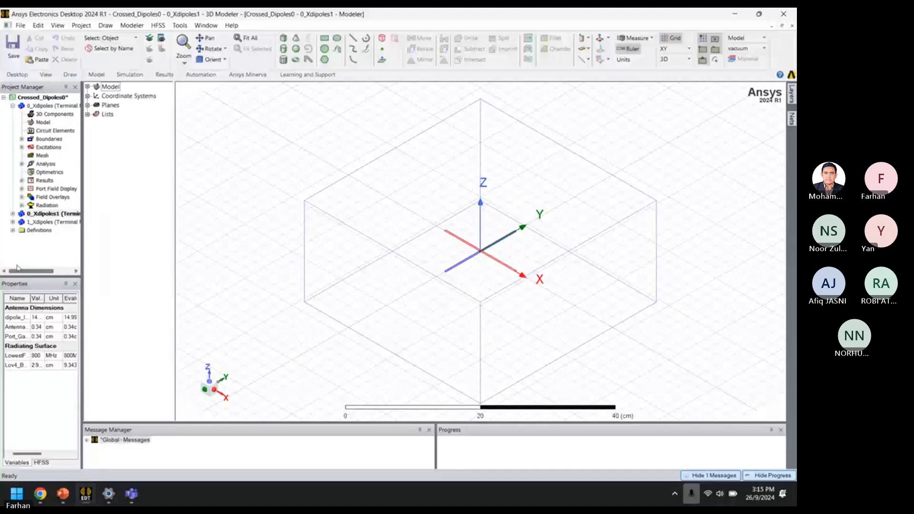
- Rename the duplicated crossed-dipole design as Demo
{"action": "left_click", "coordinate": [47, 215]}
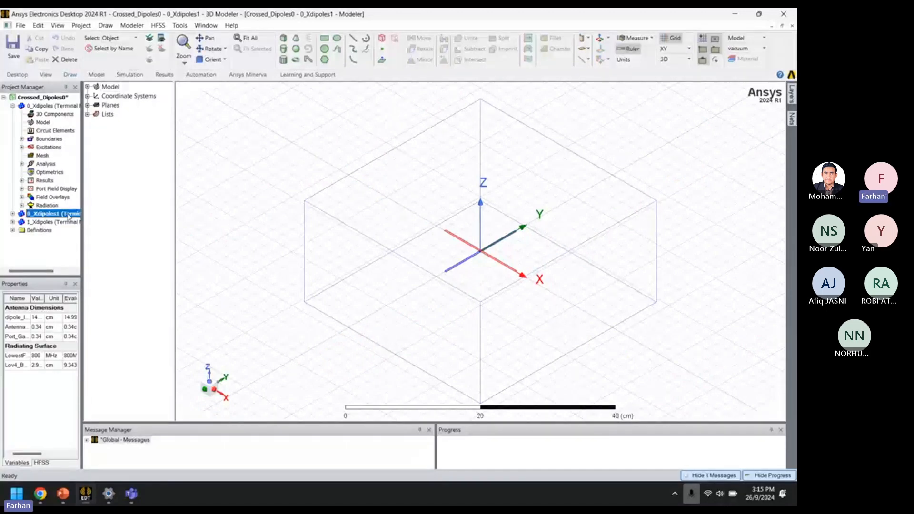
{"action": "left_click", "coordinate": [34, 215]}
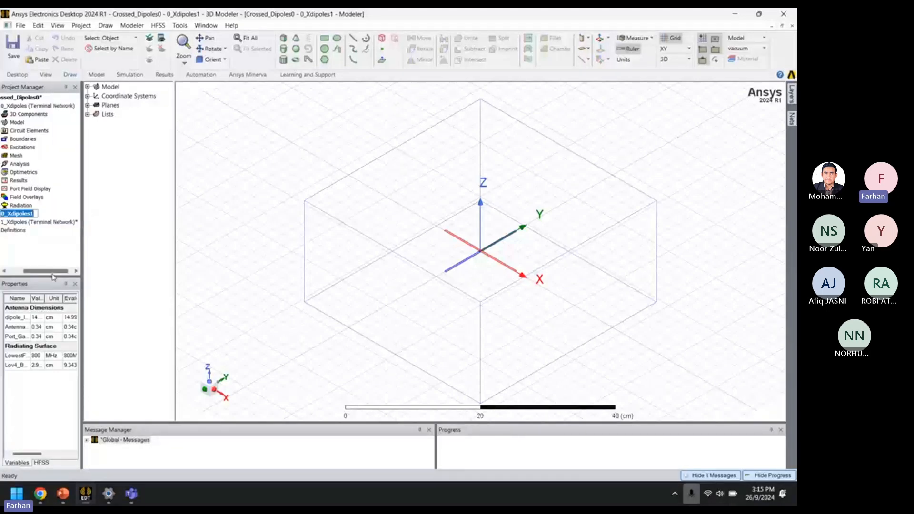
{"action": "type", "text": "Demo"}
{"action": "key", "text": "Return"}
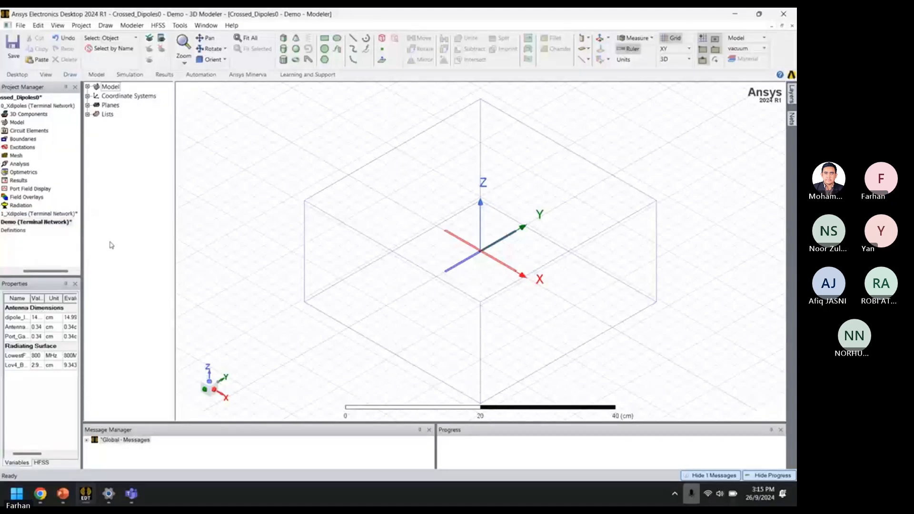
- Save the project, and show only the Demo design's contents expanded in the project tree
{"action": "left_click_drag", "start_coordinate": [46, 271], "coordinate": [30, 270]}
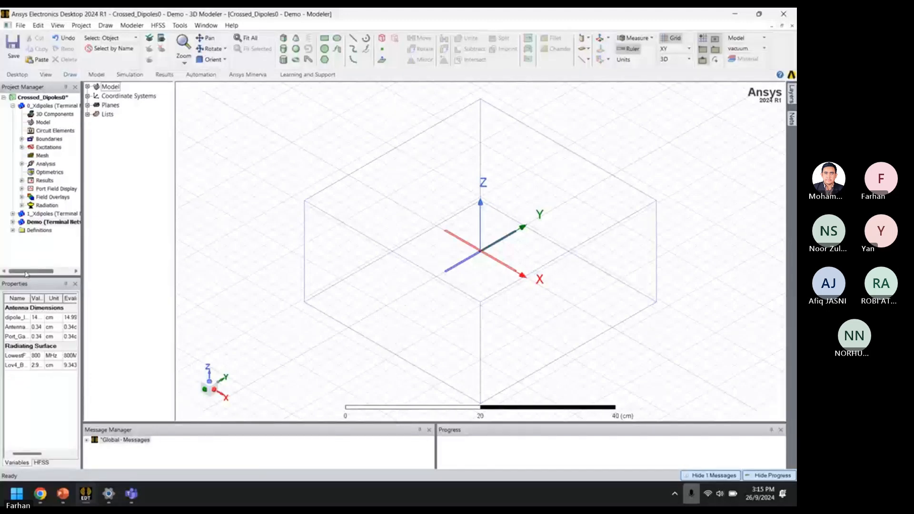
{"action": "left_click", "coordinate": [48, 222]}
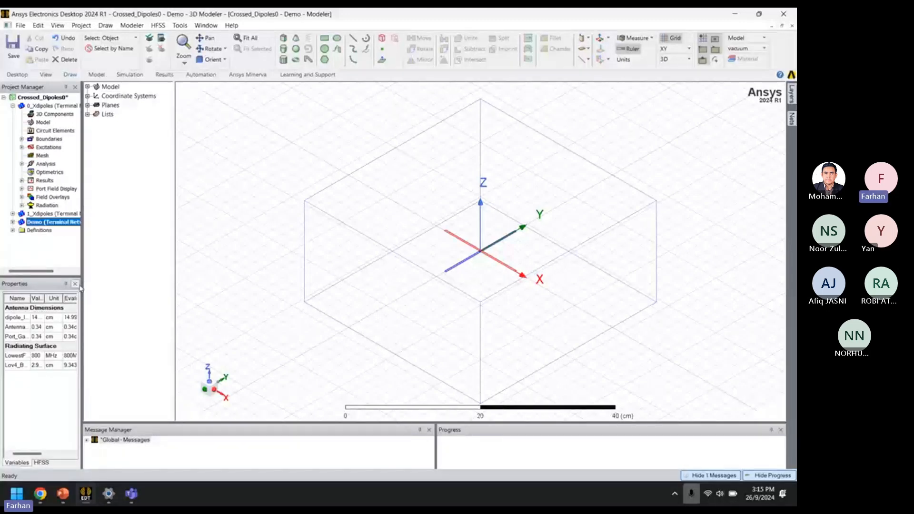
{"action": "scroll", "coordinate": [79, 238], "scroll_direction": "right", "scroll_amount": 3}
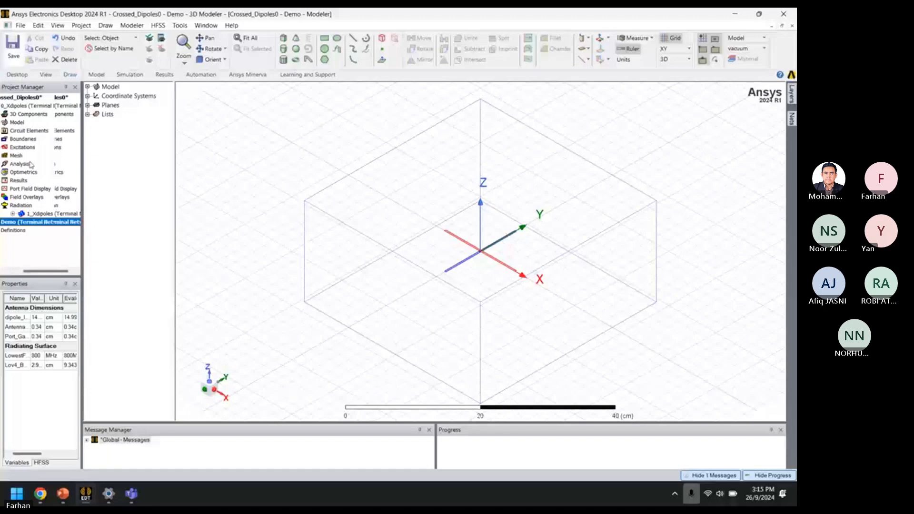
{"action": "left_click", "coordinate": [79, 238]}
{"action": "scroll", "coordinate": [79, 238], "scroll_direction": "left", "scroll_amount": 3}
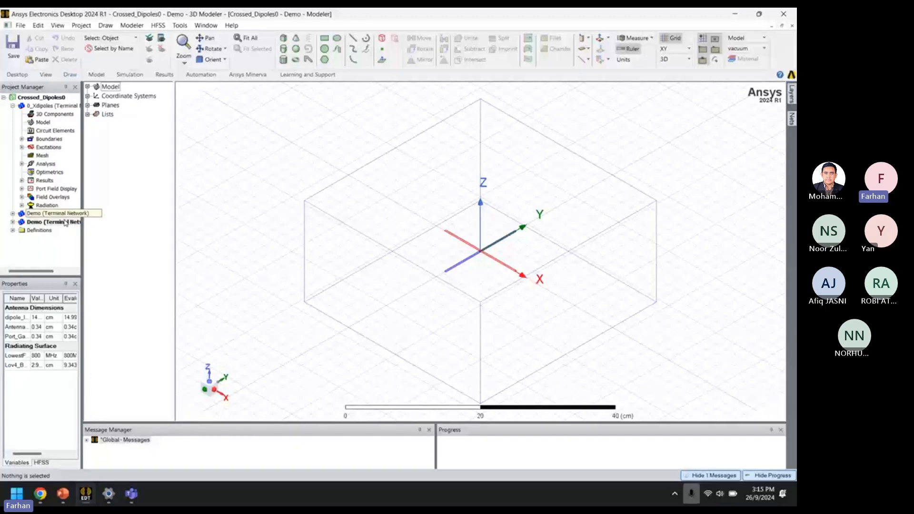
{"action": "left_click", "coordinate": [13, 105]}
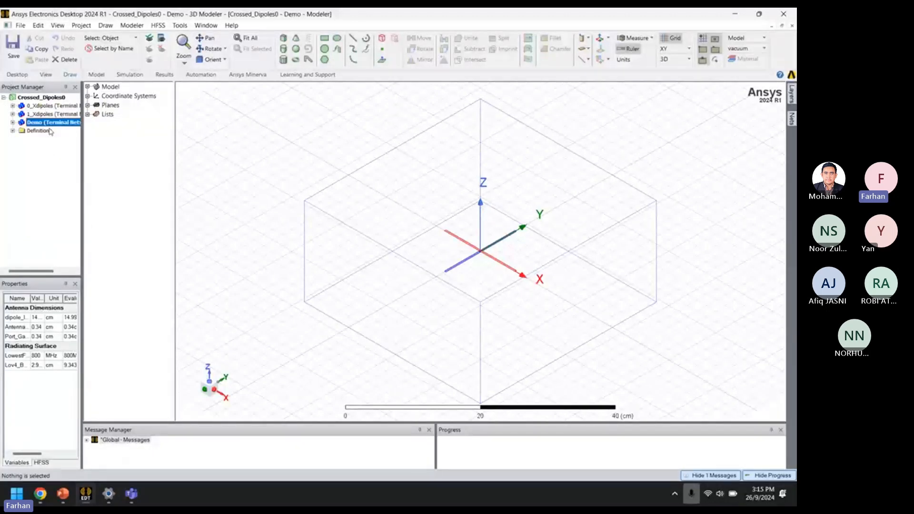
{"action": "left_click", "coordinate": [13, 123]}
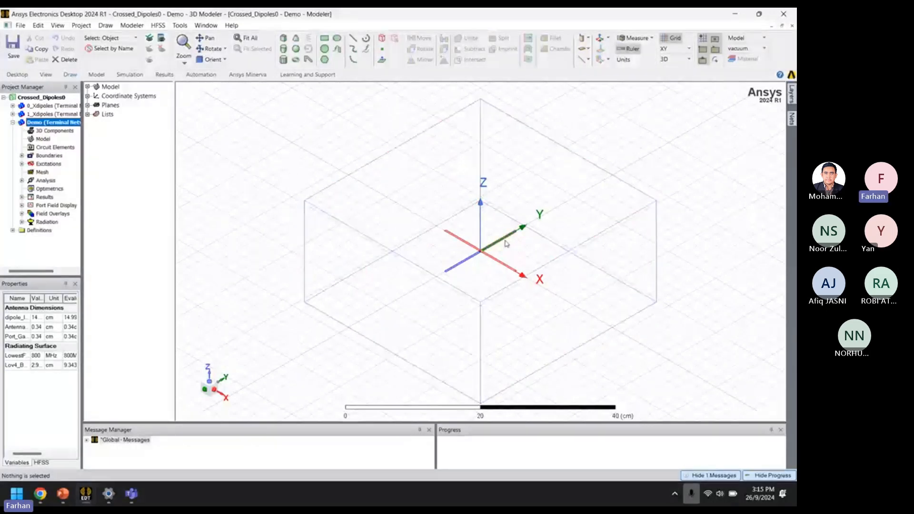
- Examine the centre gap where the two dipoles cross and the Demo design's antenna and radiating surface variables
{"action": "key", "text": "ctrl+d"}
{"action": "scroll", "coordinate": [486, 268], "scroll_direction": "up", "scroll_amount": 10}
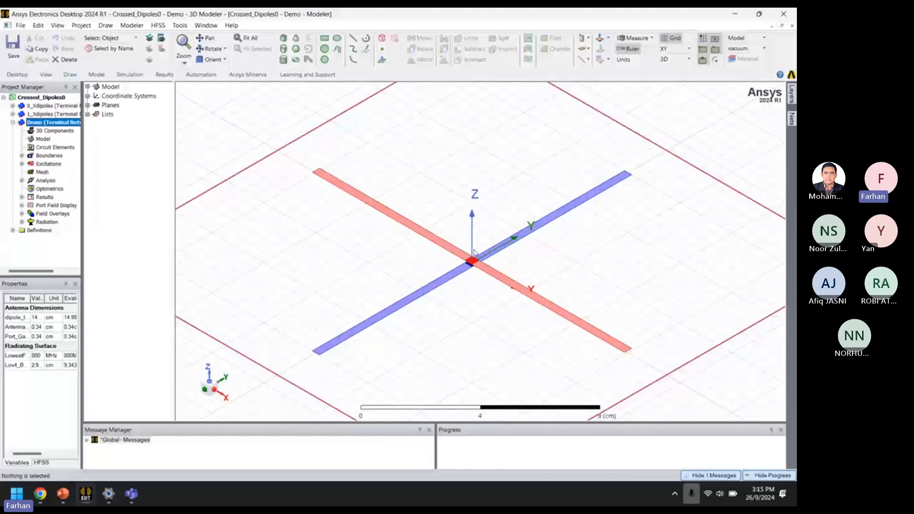
{"action": "scroll", "coordinate": [461, 286], "scroll_direction": "up", "scroll_amount": 1}
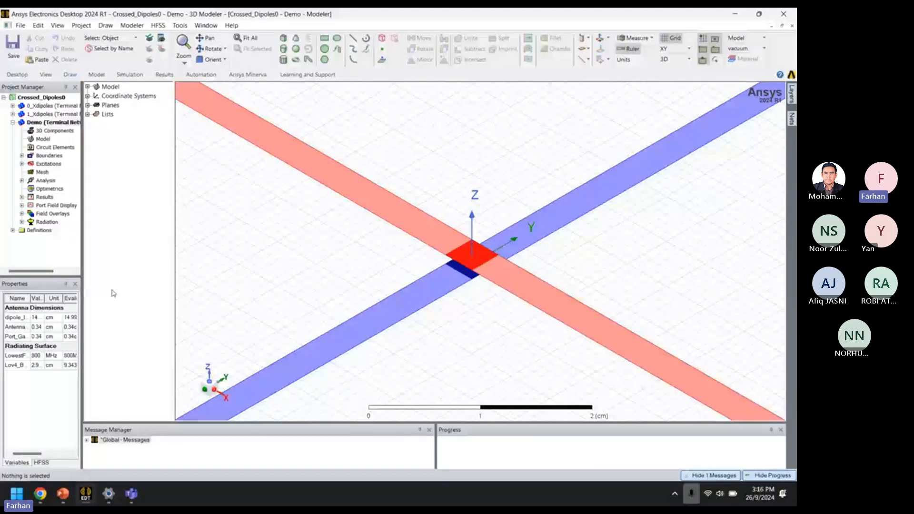
{"action": "left_click_drag", "start_coordinate": [82, 285], "coordinate": [128, 287]}
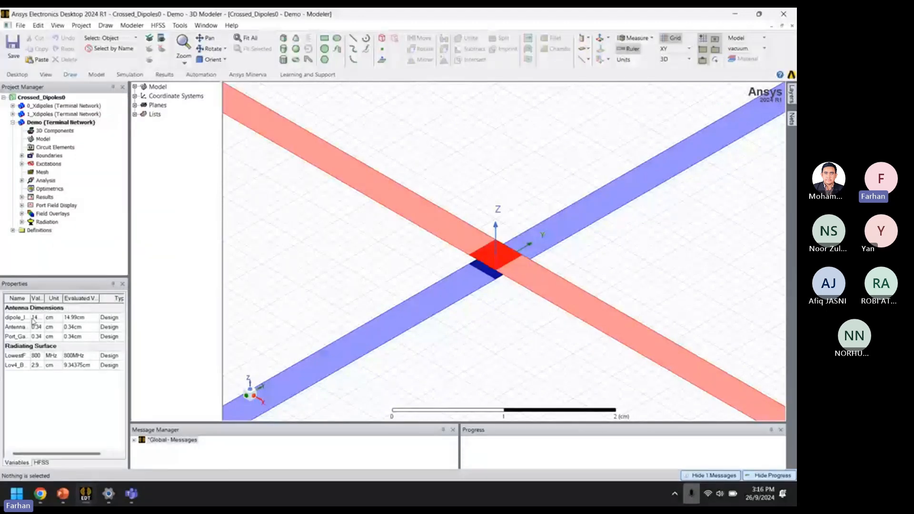
{"action": "mouse_move", "coordinate": [45, 299]}
{"action": "left_mouse_down"}
{"action": "mouse_move", "coordinate": [55, 299]}
{"action": "mouse_move", "coordinate": [46, 300]}
{"action": "left_mouse_up"}
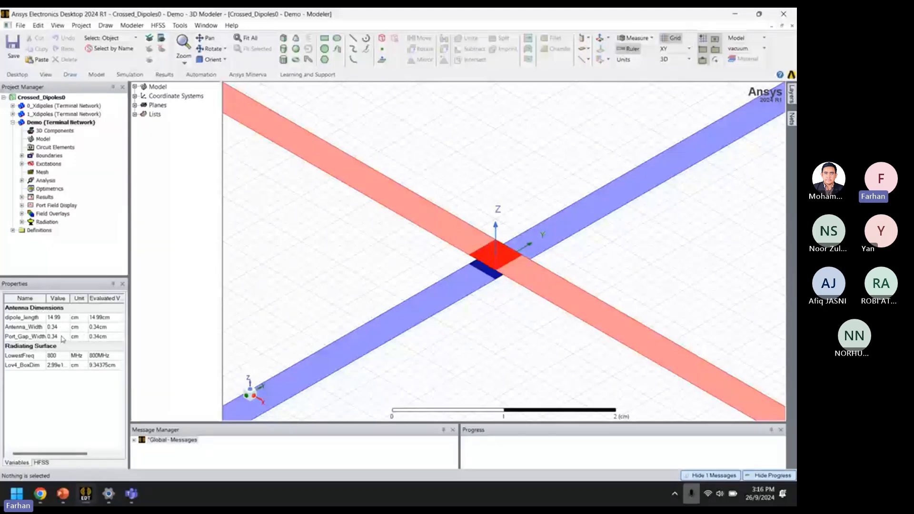
{"action": "scroll", "coordinate": [79, 338], "scroll_direction": "right", "scroll_amount": 1}
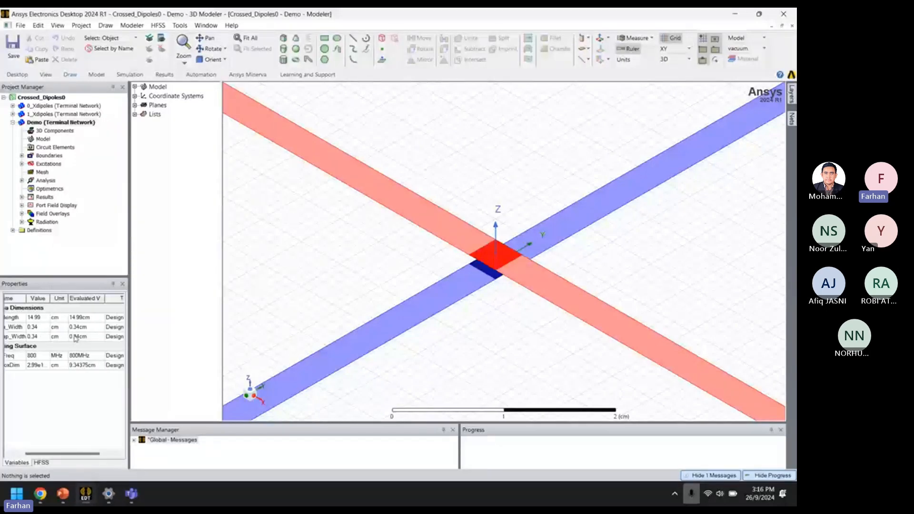
{"action": "scroll", "coordinate": [78, 338], "scroll_direction": "left", "scroll_amount": 1}
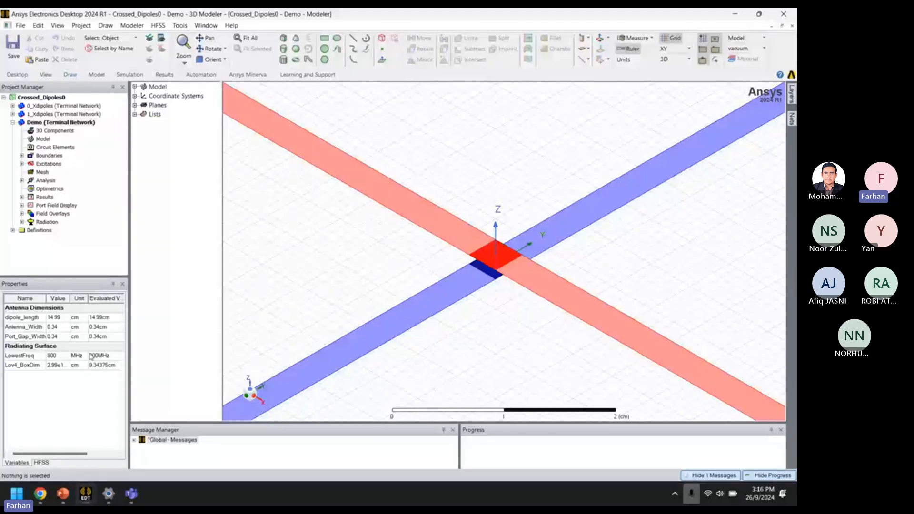
- Inspect the lumped ports 1X and 2Y and their terminals under the Demo design's excitations
{"action": "left_click", "coordinate": [22, 164]}
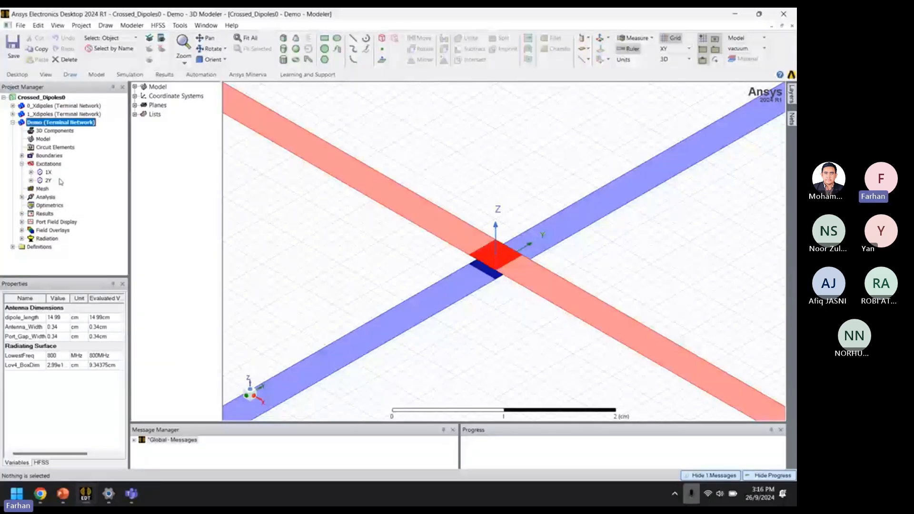
{"action": "left_click", "coordinate": [31, 172]}
{"action": "left_click", "coordinate": [31, 189]}
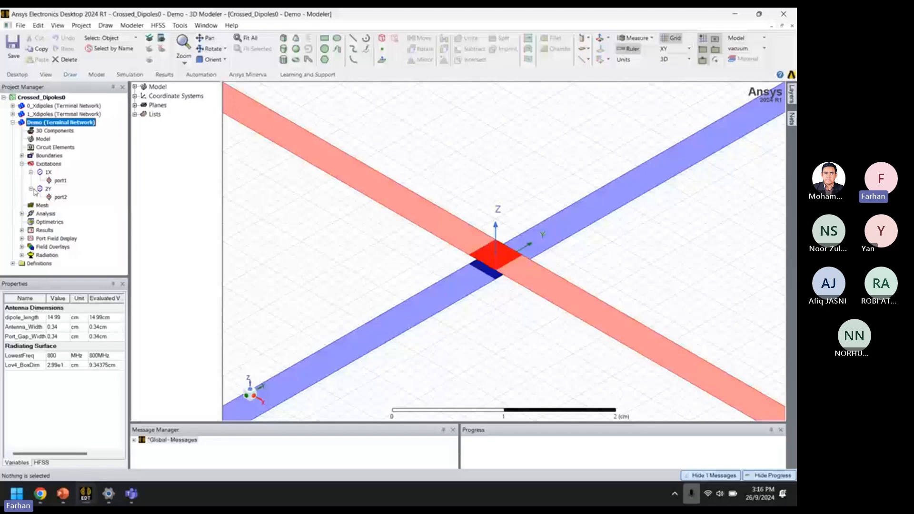
{"action": "left_click", "coordinate": [60, 180]}
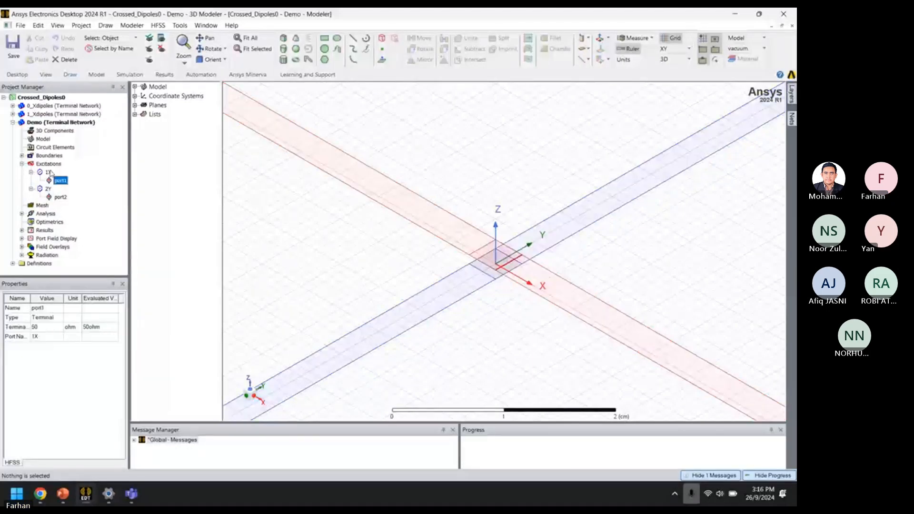
{"action": "left_click", "coordinate": [49, 173]}
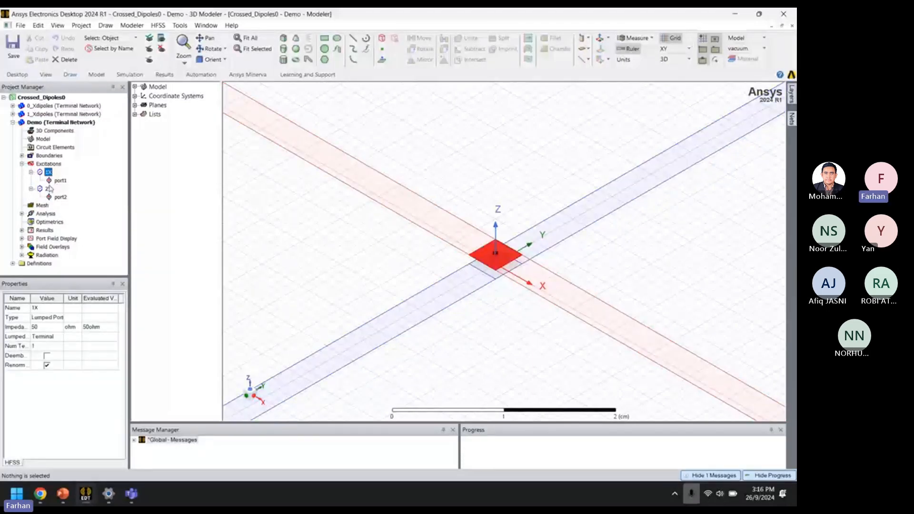
{"action": "left_click", "coordinate": [48, 189]}
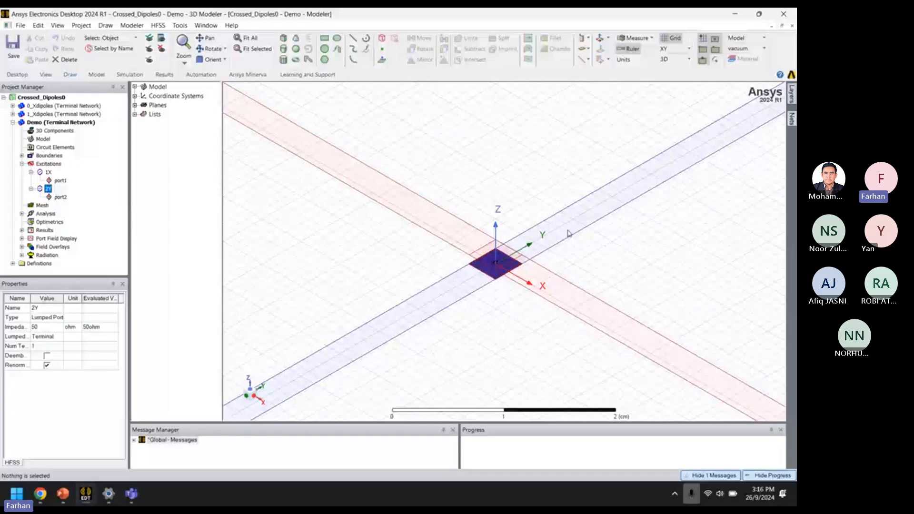
- Review the post-process source settings of port1 and port2 in the Demo design without changing them
{"action": "right_click", "coordinate": [57, 164]}
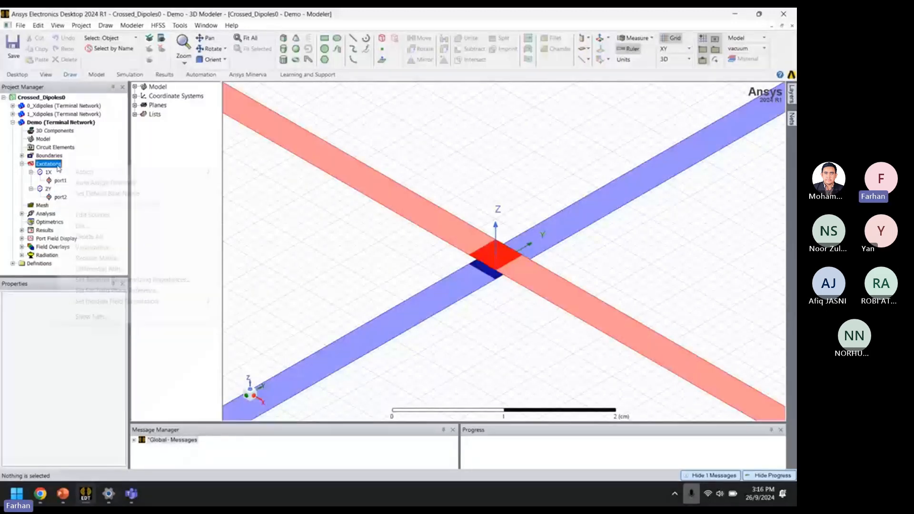
{"action": "left_click", "coordinate": [119, 215]}
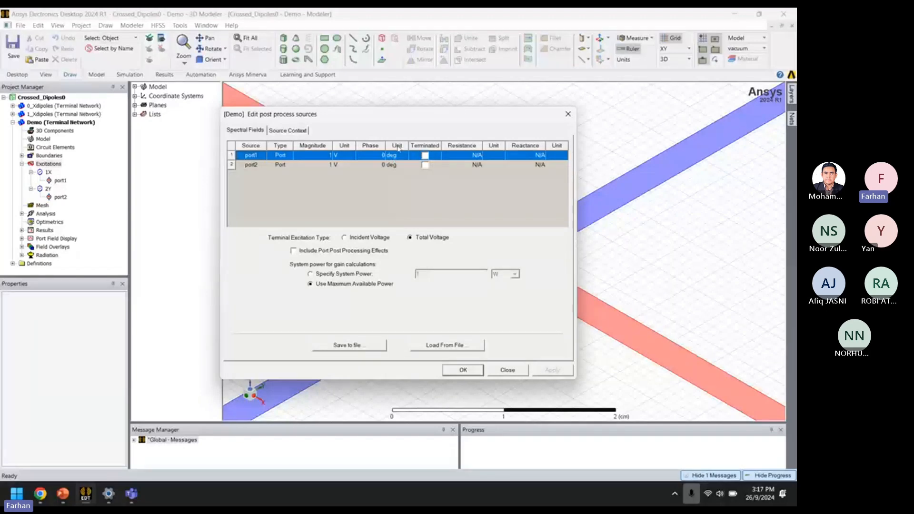
{"action": "left_click", "coordinate": [259, 165]}
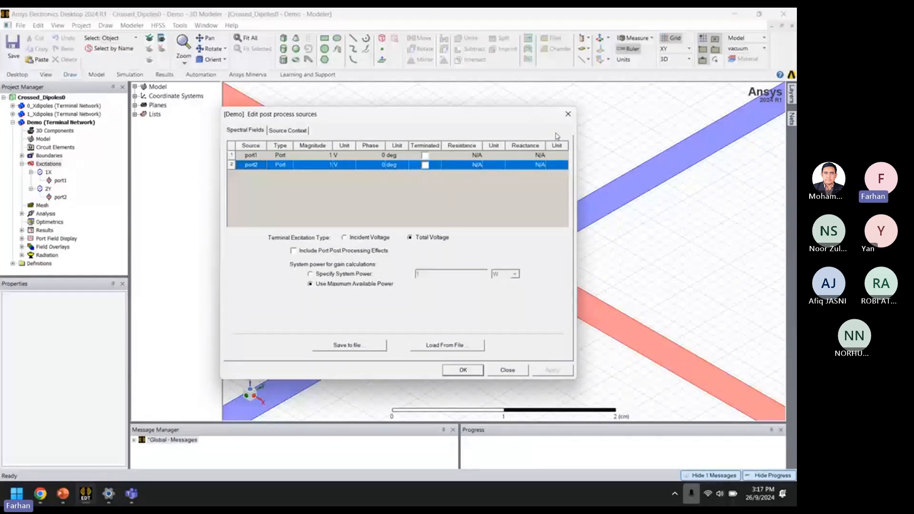
{"action": "left_click", "coordinate": [568, 113]}
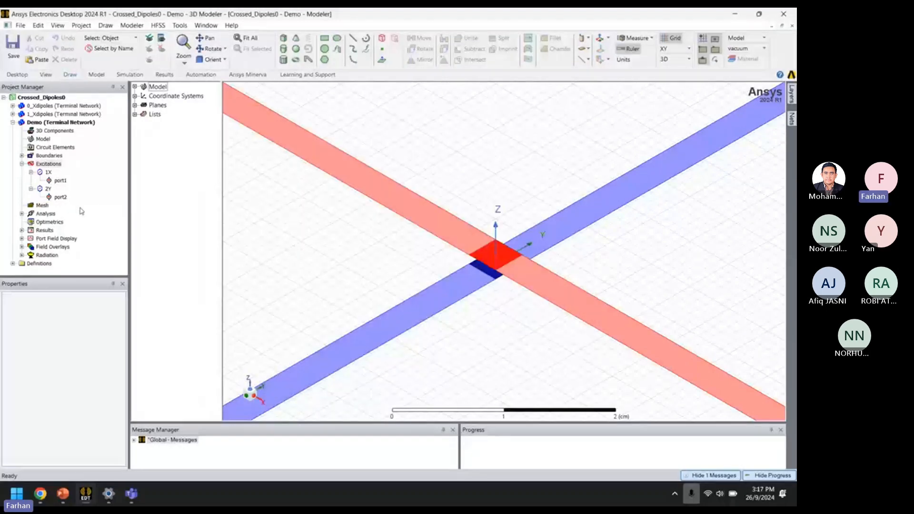
- Review the general solution settings of Setup1 in the Demo design's analysis without changing them
{"action": "left_click", "coordinate": [21, 214]}
{"action": "double_click", "coordinate": [55, 213]}
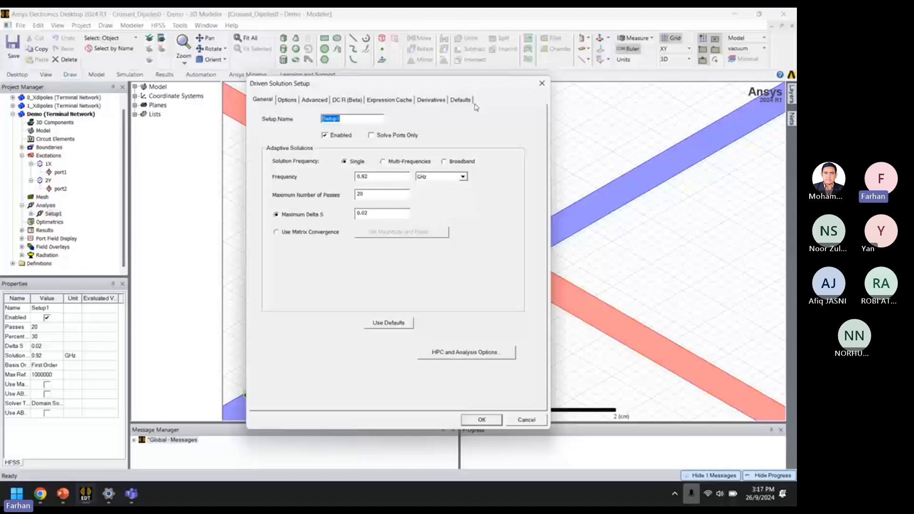
{"action": "left_click", "coordinate": [542, 82]}
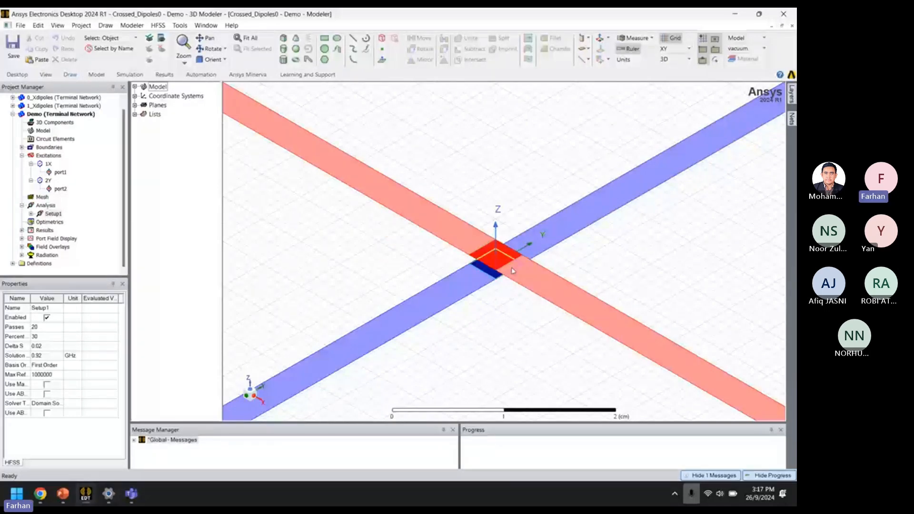
- Analyze all setups of the Demo design and expand its results and field overlays
{"action": "right_click", "coordinate": [50, 207]}
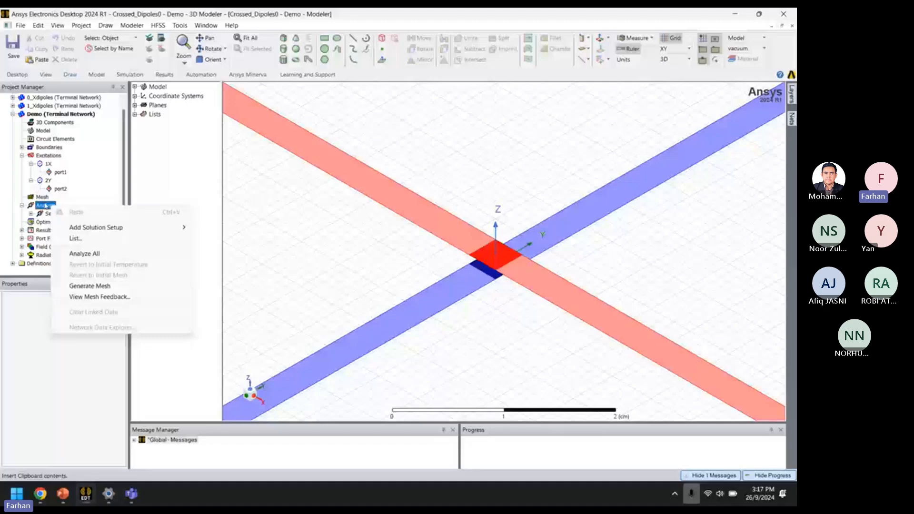
{"action": "left_click", "coordinate": [93, 253]}
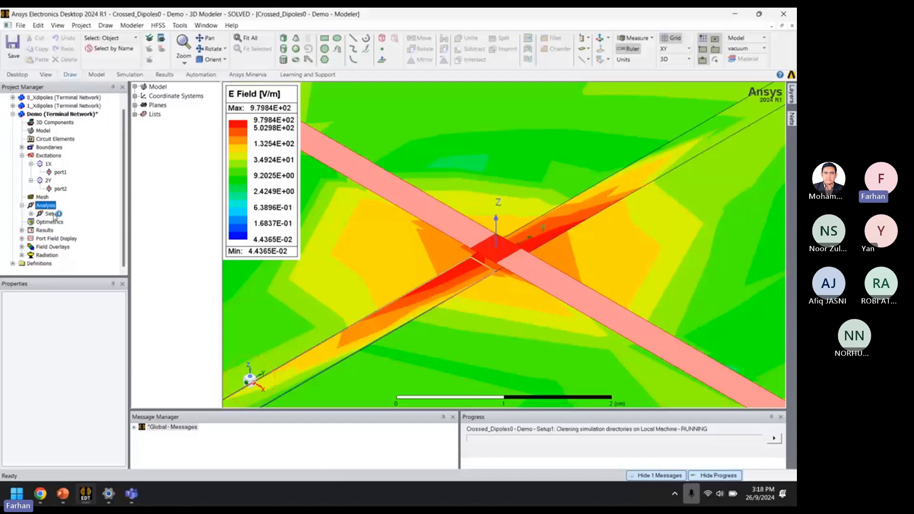
{"action": "left_click", "coordinate": [21, 230]}
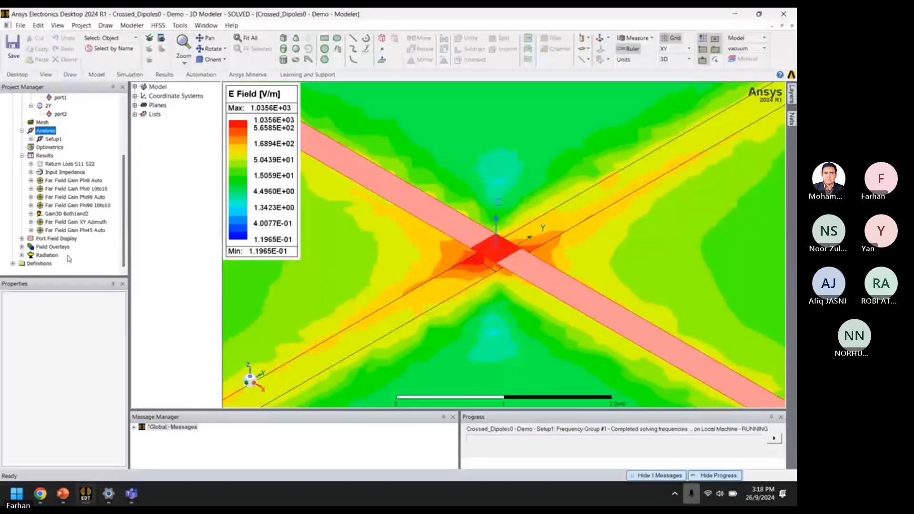
{"action": "scroll", "coordinate": [22, 248], "scroll_direction": "down", "scroll_amount": 1}
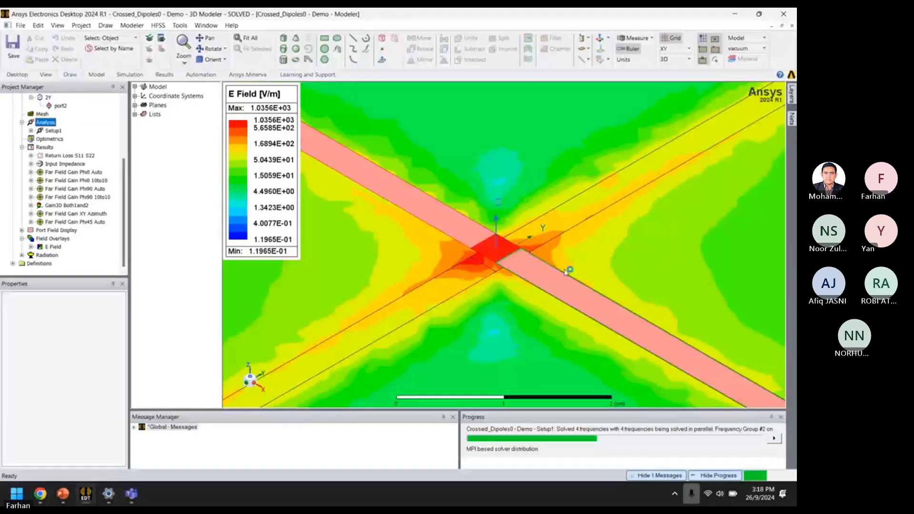
- View the E Field overlay around both crossed dipoles in the Top (-Z) orientation
{"action": "scroll", "coordinate": [543, 251], "scroll_direction": "down", "scroll_amount": 2}
{"action": "scroll", "coordinate": [543, 251], "scroll_direction": "down", "scroll_amount": 8}
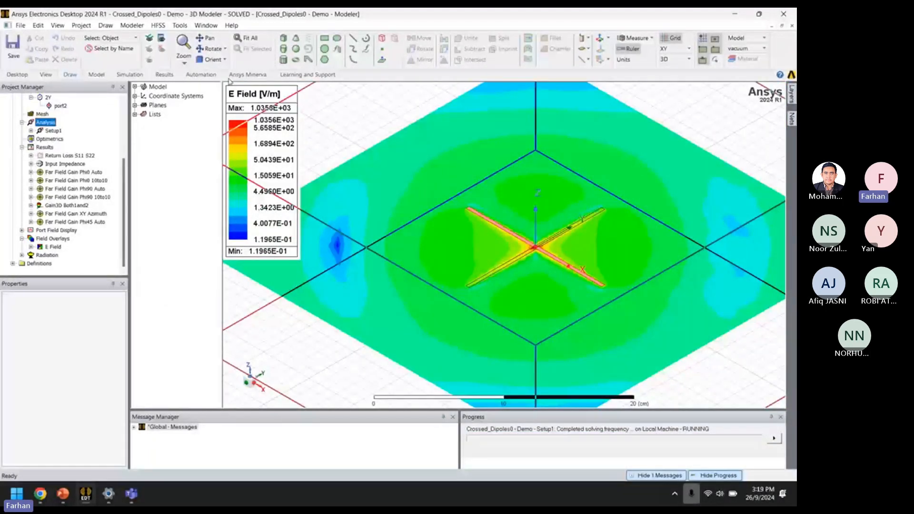
{"action": "left_click", "coordinate": [223, 60]}
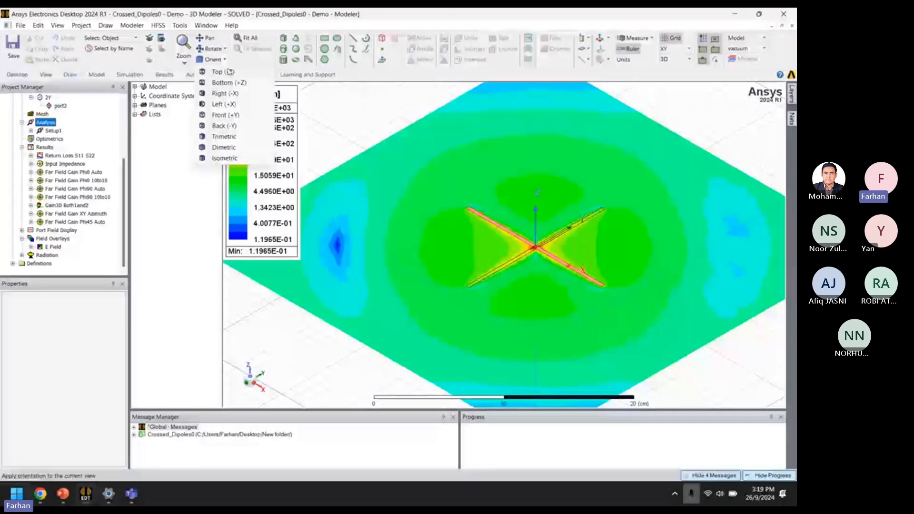
{"action": "left_click", "coordinate": [229, 72]}
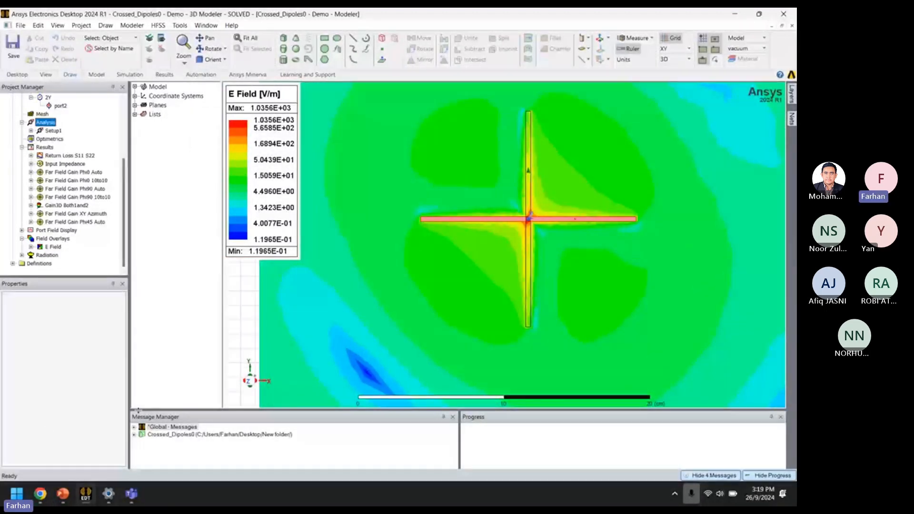
- Check the Demo design's simulation messages and look over the E Field plot across the full air box
{"action": "left_click", "coordinate": [134, 434]}
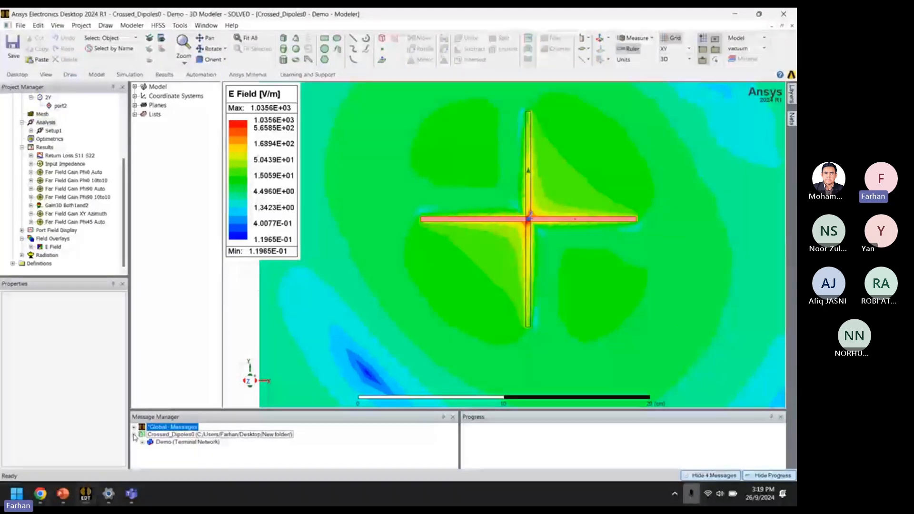
{"action": "left_click", "coordinate": [142, 443]}
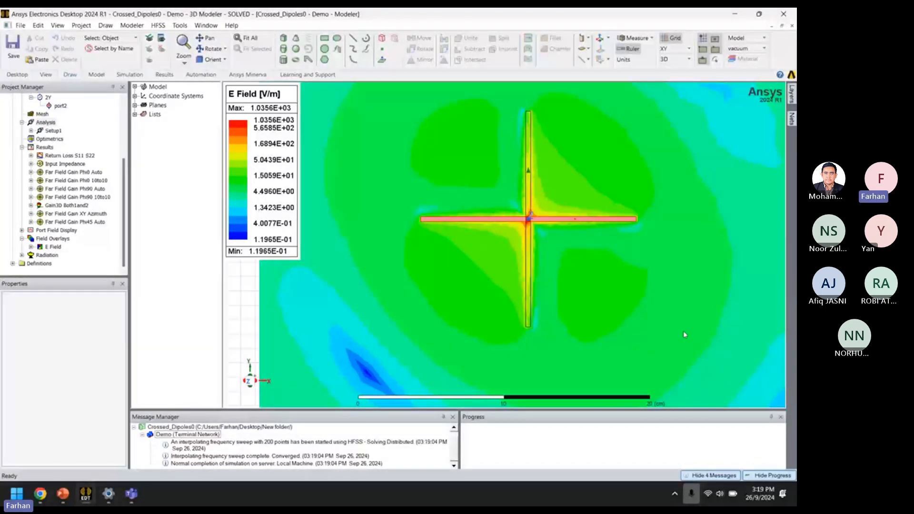
{"action": "scroll", "coordinate": [466, 255], "scroll_direction": "down", "scroll_amount": 3}
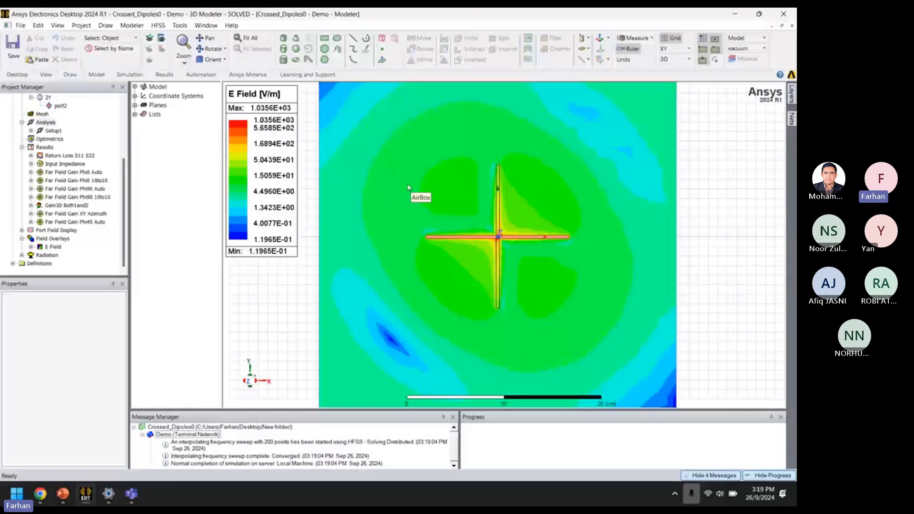
{"action": "scroll", "coordinate": [407, 185], "scroll_direction": "down", "scroll_amount": 2}
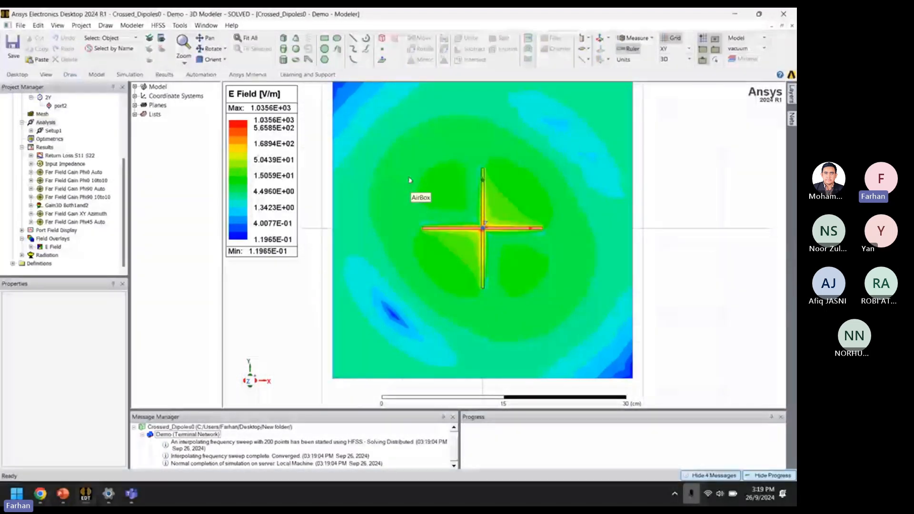
{"action": "scroll", "coordinate": [453, 193], "scroll_direction": "up", "scroll_amount": 2}
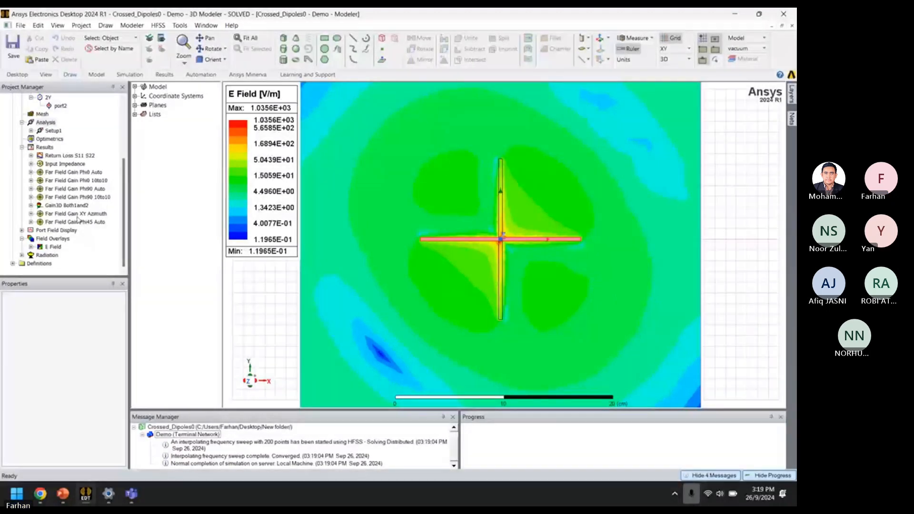
- Open the Far Field Gain XY Azimuth report and show it in the modeler window
{"action": "left_click", "coordinate": [77, 215]}
{"action": "left_click", "coordinate": [80, 213]}
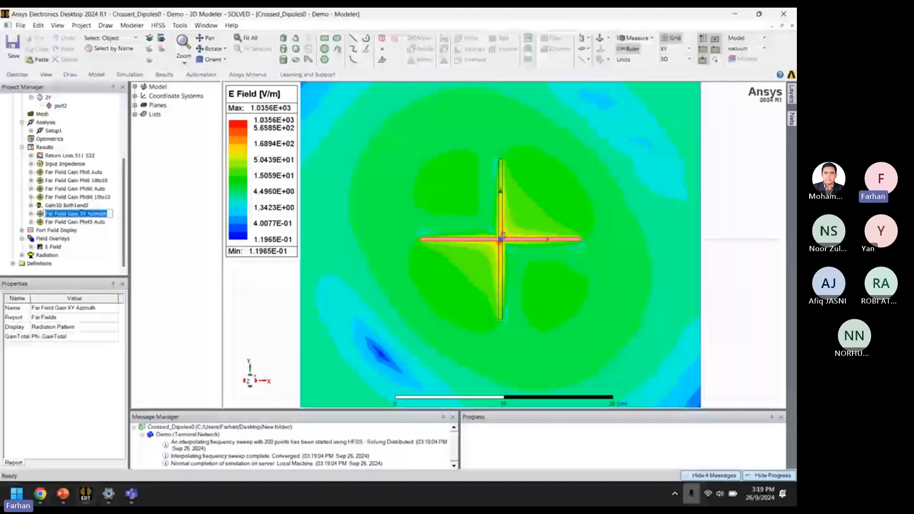
{"action": "double_click", "coordinate": [79, 213]}
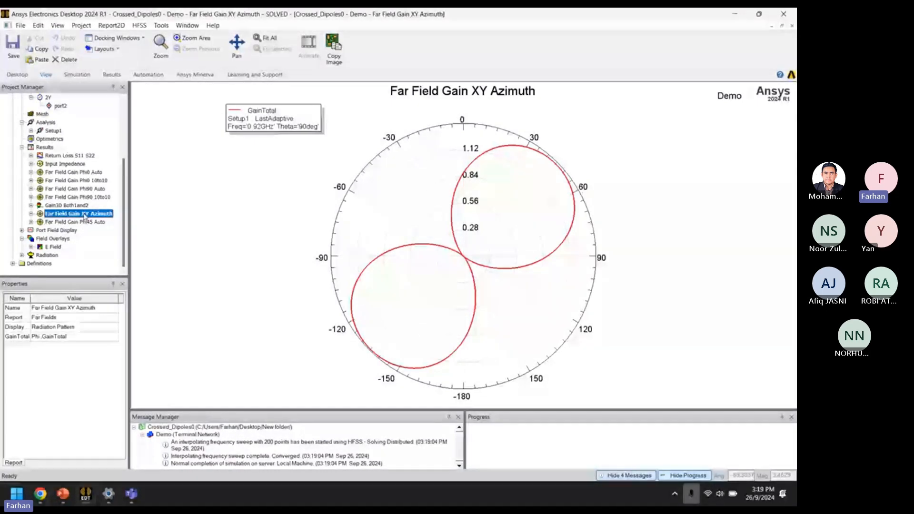
{"action": "right_click", "coordinate": [84, 216]}
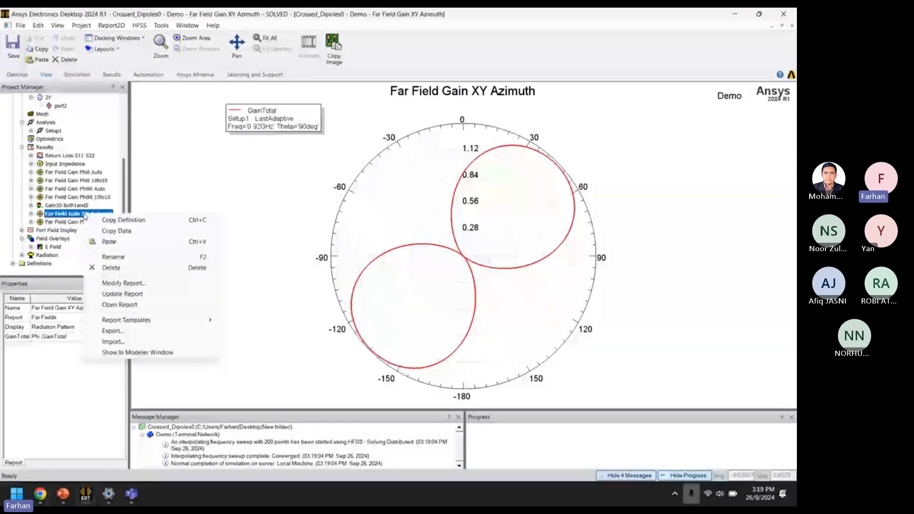
{"action": "left_click", "coordinate": [148, 353]}
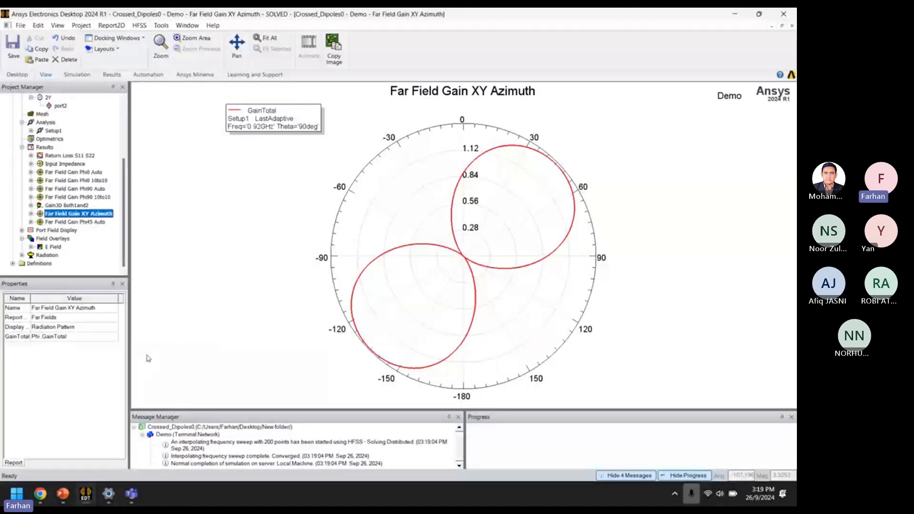
- Return to the Demo model to examine the azimuth gain pattern over the E Field plot and the existing radiation spheres
{"action": "scroll", "coordinate": [64, 157], "scroll_direction": "up", "scroll_amount": 2}
{"action": "scroll", "coordinate": [63, 157], "scroll_direction": "up", "scroll_amount": 2}
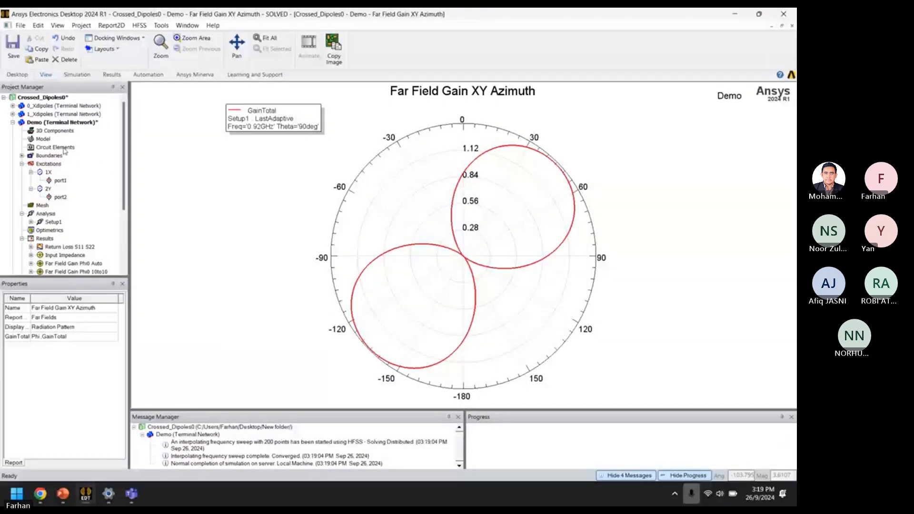
{"action": "double_click", "coordinate": [65, 123]}
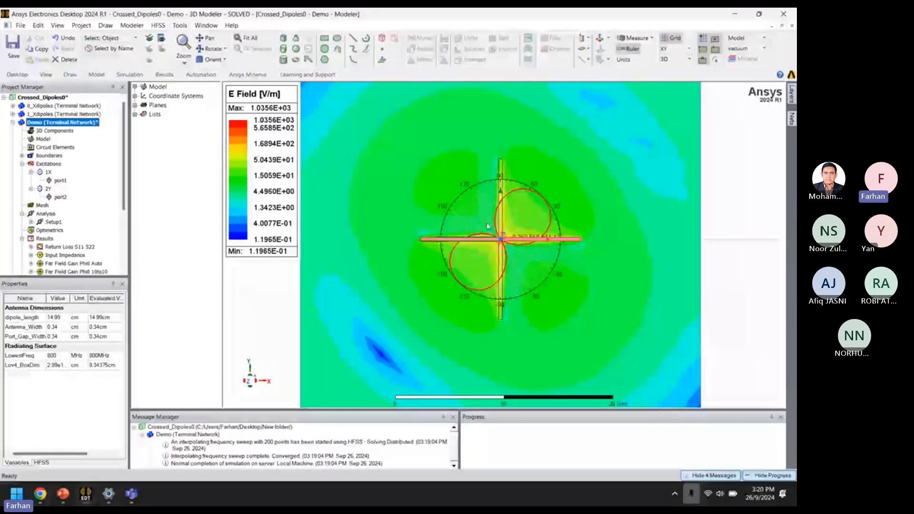
{"action": "scroll", "coordinate": [505, 240], "scroll_direction": "up", "scroll_amount": 3}
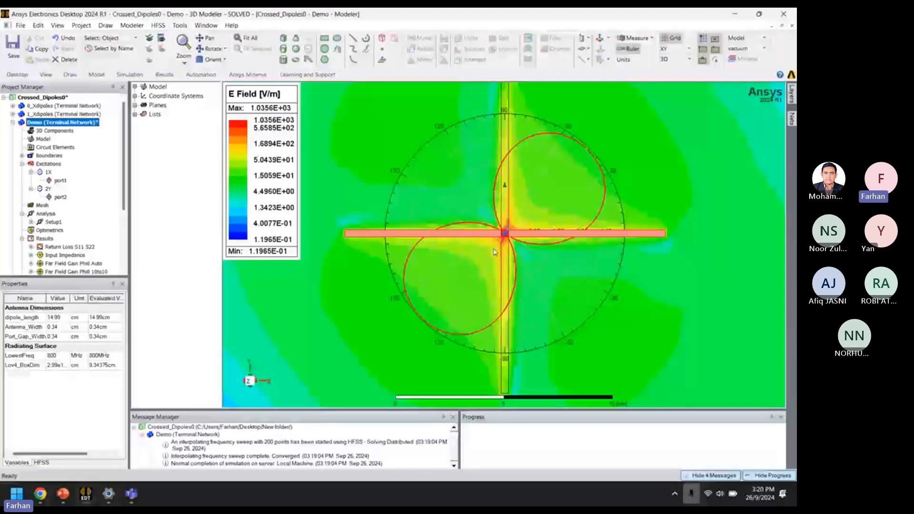
{"action": "scroll", "coordinate": [84, 233], "scroll_direction": "down", "scroll_amount": 4}
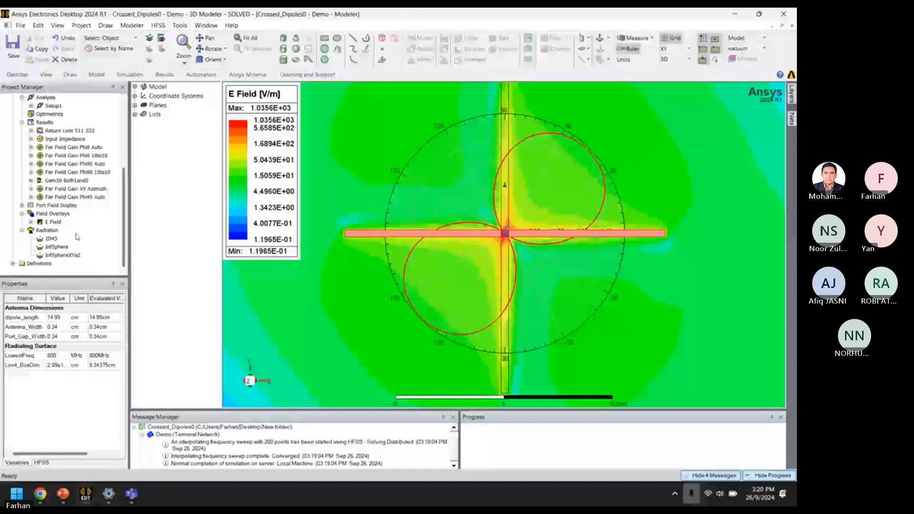
{"action": "scroll", "coordinate": [88, 237], "scroll_direction": "down", "scroll_amount": 1}
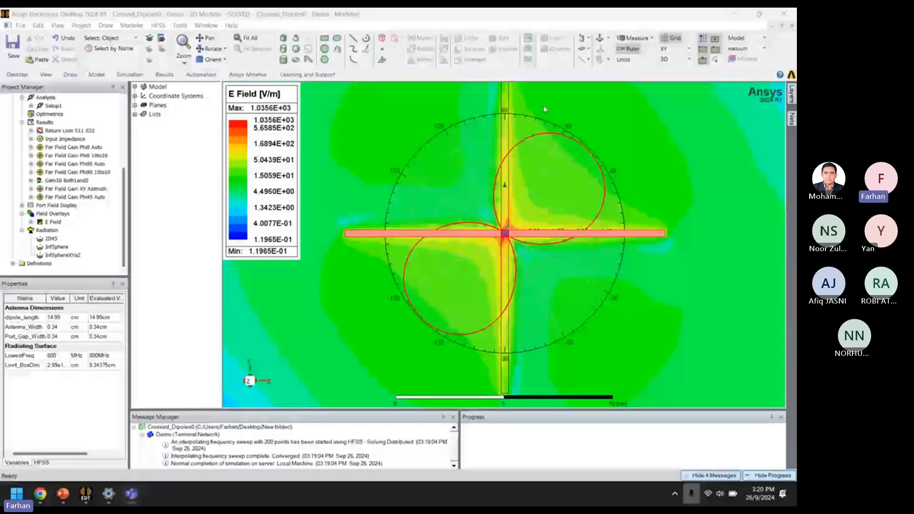
- Orient the model to the Back (-Y) view and set the drawing plane to XZ
{"action": "left_click", "coordinate": [223, 59]}
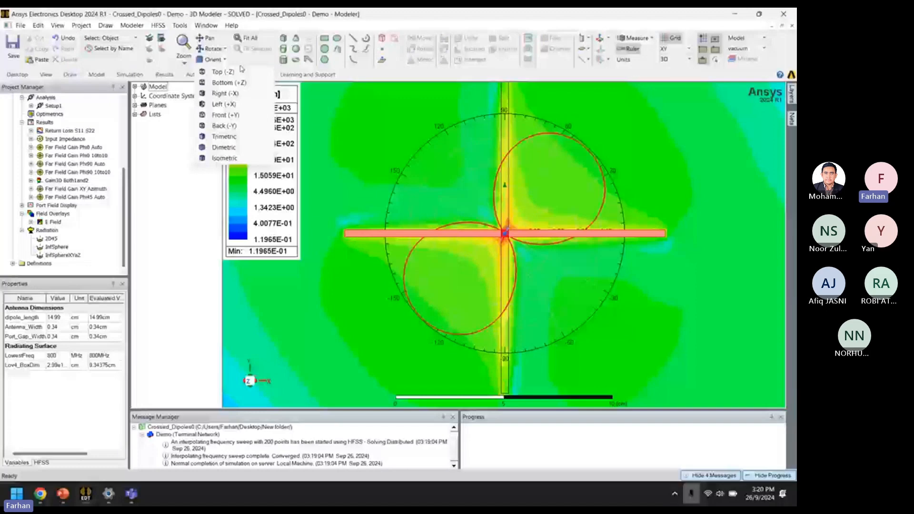
{"action": "left_click", "coordinate": [241, 125]}
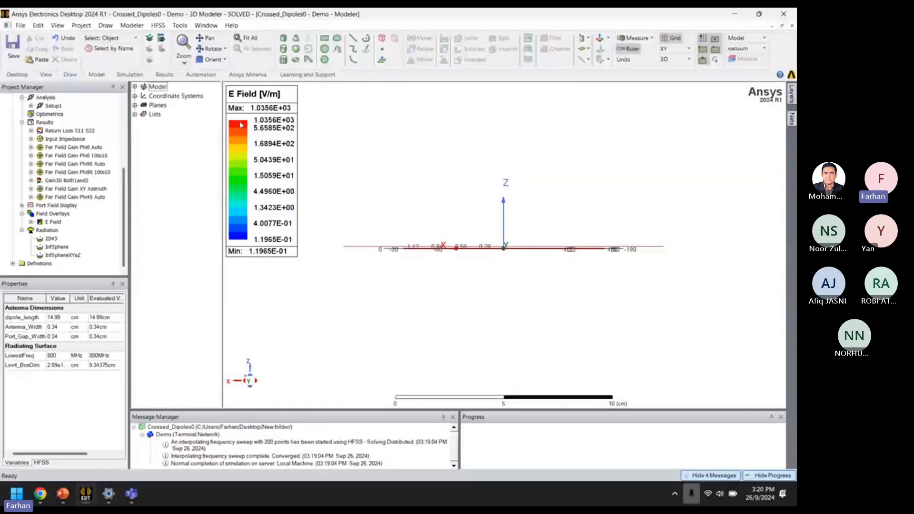
{"action": "scroll", "coordinate": [515, 258], "scroll_direction": "up", "scroll_amount": 2}
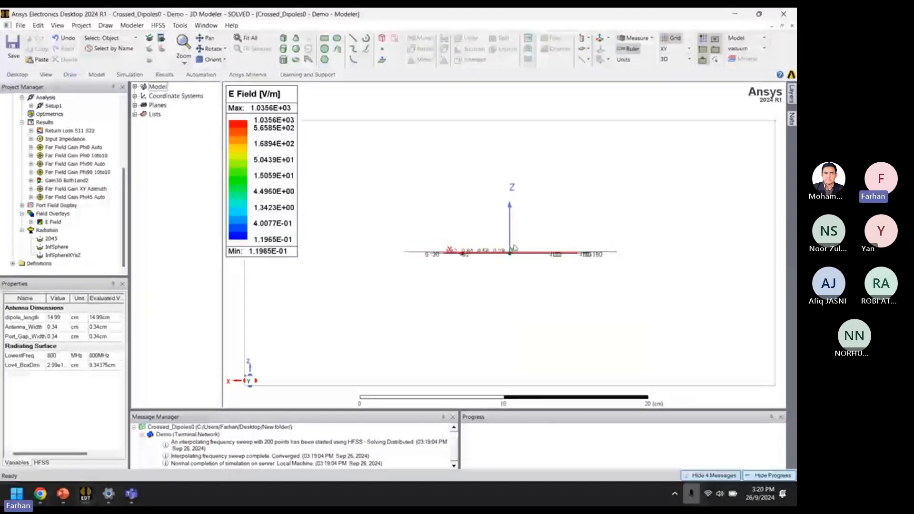
{"action": "scroll", "coordinate": [511, 245], "scroll_direction": "up", "scroll_amount": 3}
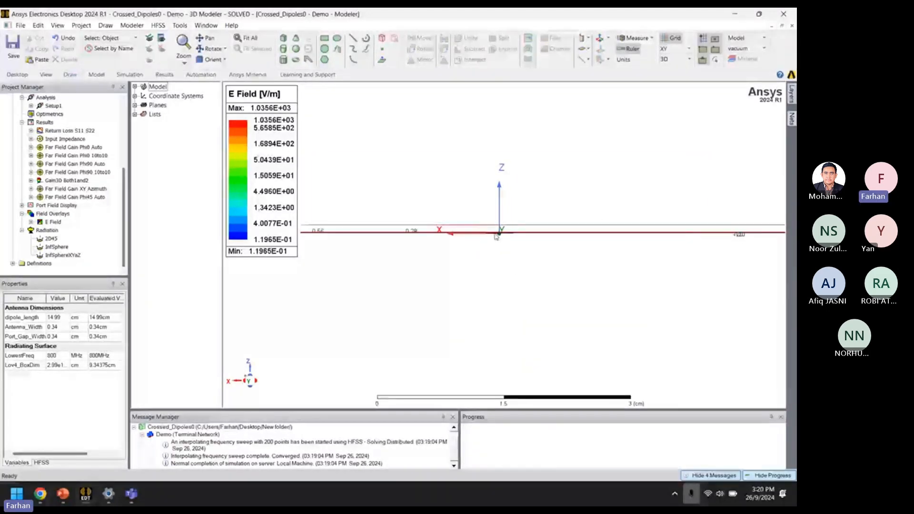
{"action": "scroll", "coordinate": [506, 231], "scroll_direction": "down", "scroll_amount": 3}
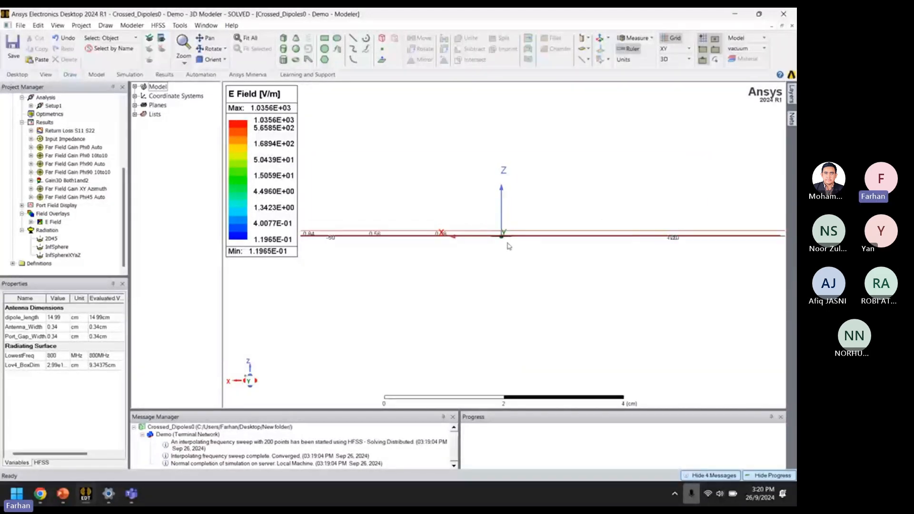
{"action": "scroll", "coordinate": [513, 241], "scroll_direction": "down", "scroll_amount": 1}
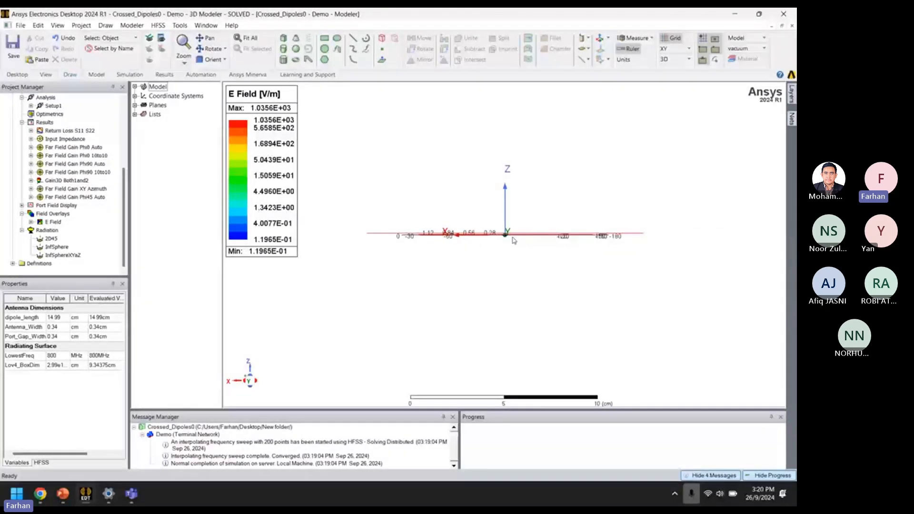
{"action": "scroll", "coordinate": [518, 231], "scroll_direction": "down", "scroll_amount": 3}
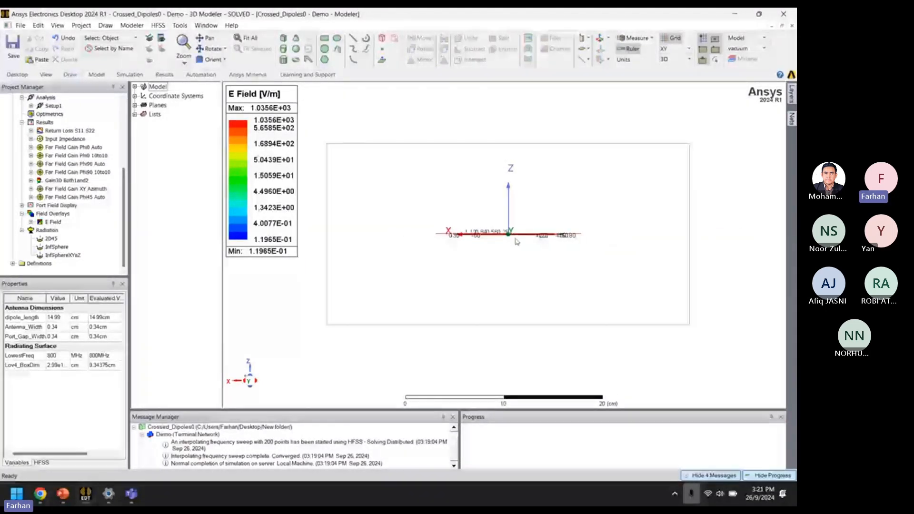
{"action": "left_click_drag", "start_coordinate": [527, 143], "coordinate": [526, 174], "text": "shift"}
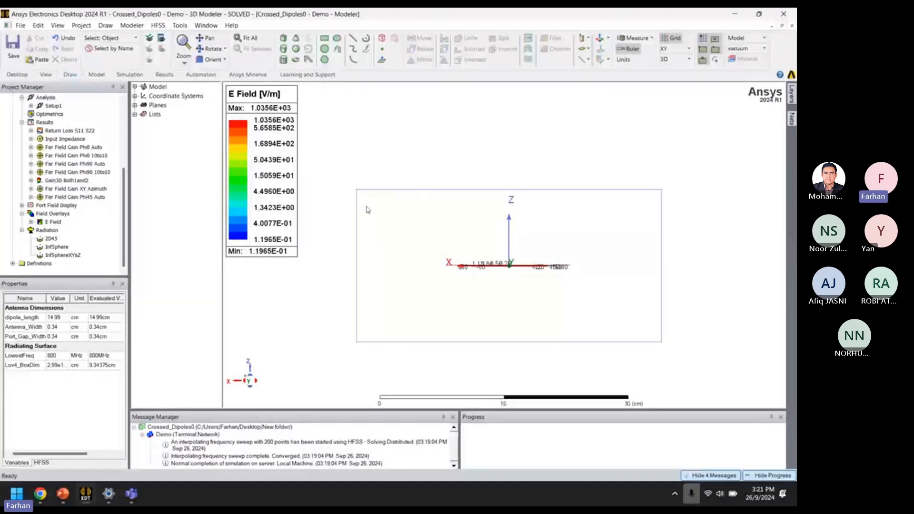
{"action": "left_click", "coordinate": [689, 48]}
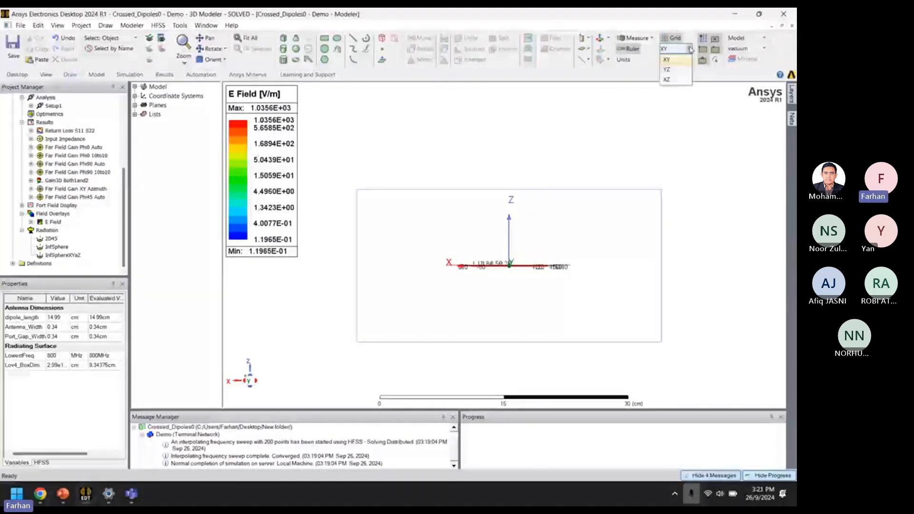
{"action": "left_click", "coordinate": [666, 79]}
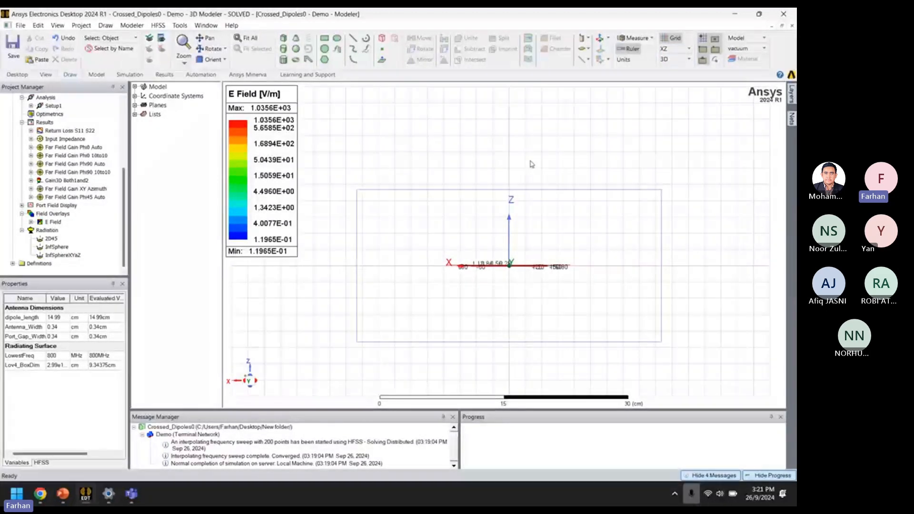
- Draw a non-model line above the air box from (25, 0, 15) to (-25, 0, 15) cm
{"action": "scroll", "coordinate": [537, 166], "scroll_direction": "up", "scroll_amount": 1}
{"action": "scroll", "coordinate": [537, 167], "scroll_direction": "down", "scroll_amount": 1}
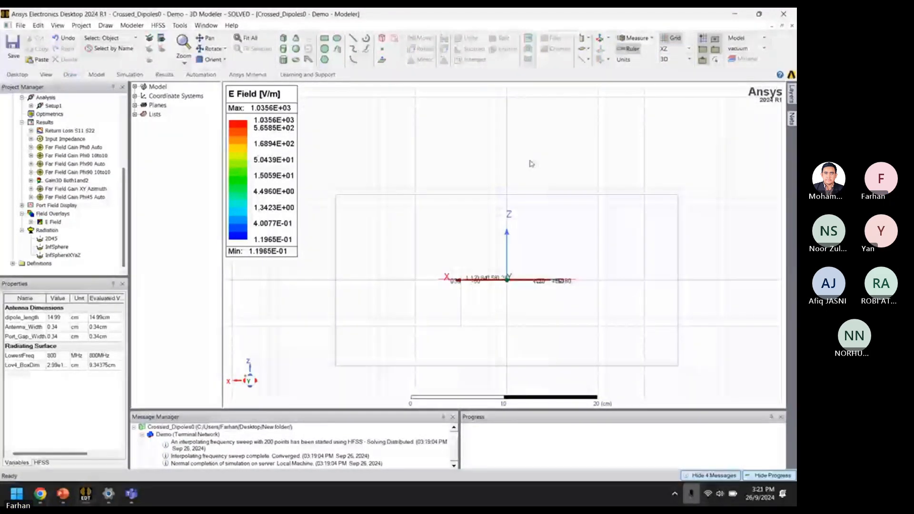
{"action": "mouse_move", "coordinate": [518, 148]}
{"action": "left_mouse_down", "text": "shift"}
{"action": "mouse_move", "coordinate": [546, 160]}
{"action": "mouse_move", "coordinate": [518, 163]}
{"action": "left_mouse_up", "text": "shift"}
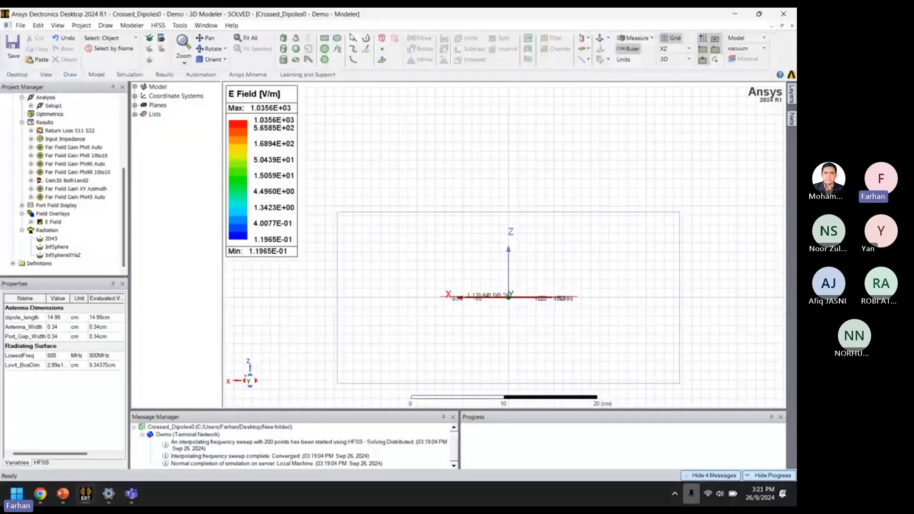
{"action": "left_click", "coordinate": [352, 38]}
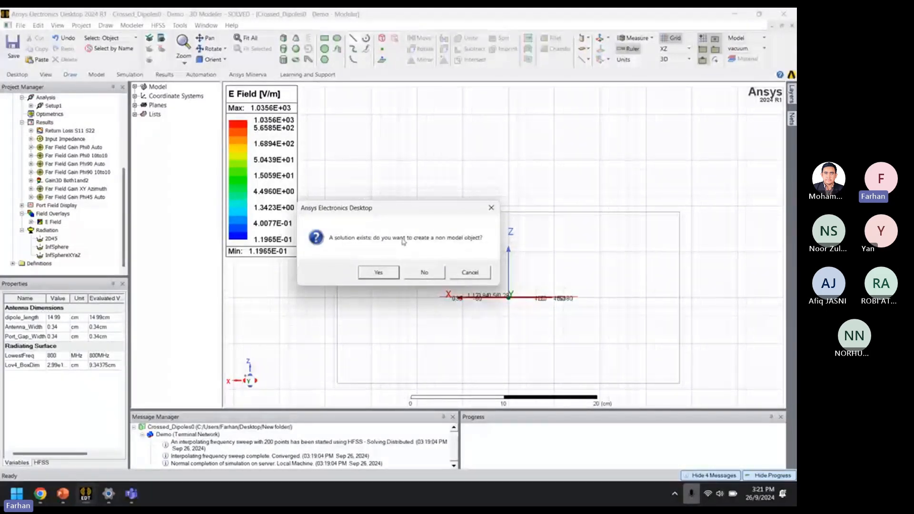
{"action": "left_click", "coordinate": [378, 272]}
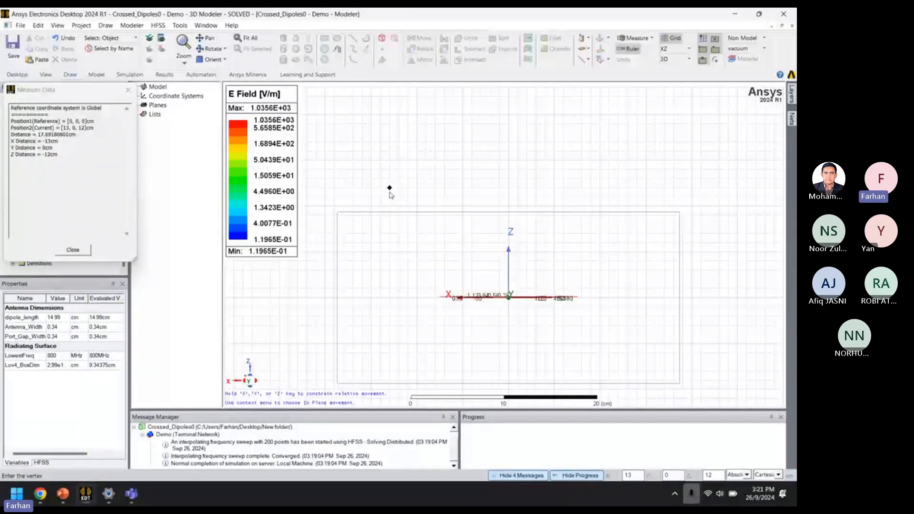
{"action": "scroll", "coordinate": [390, 194], "scroll_direction": "down", "scroll_amount": 1}
{"action": "scroll", "coordinate": [395, 193], "scroll_direction": "up", "scroll_amount": 1}
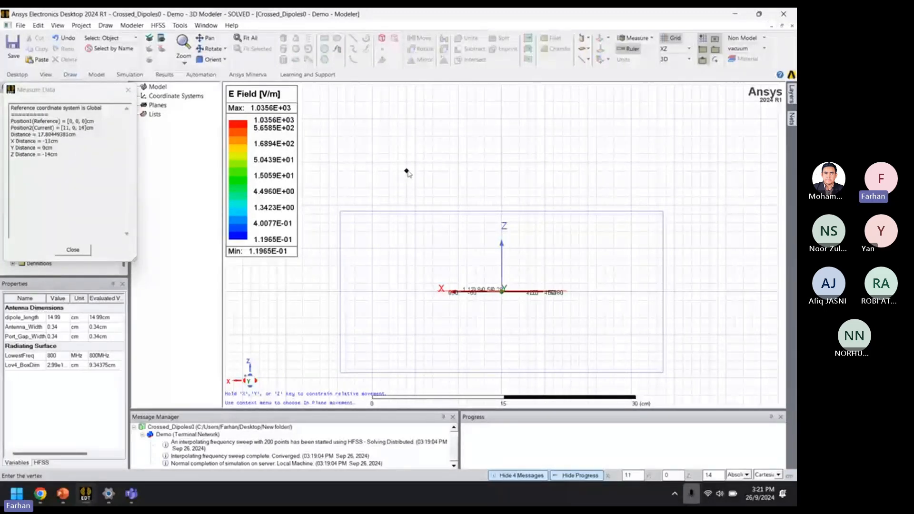
{"action": "left_click_drag", "start_coordinate": [392, 157], "coordinate": [412, 161], "text": "shift"}
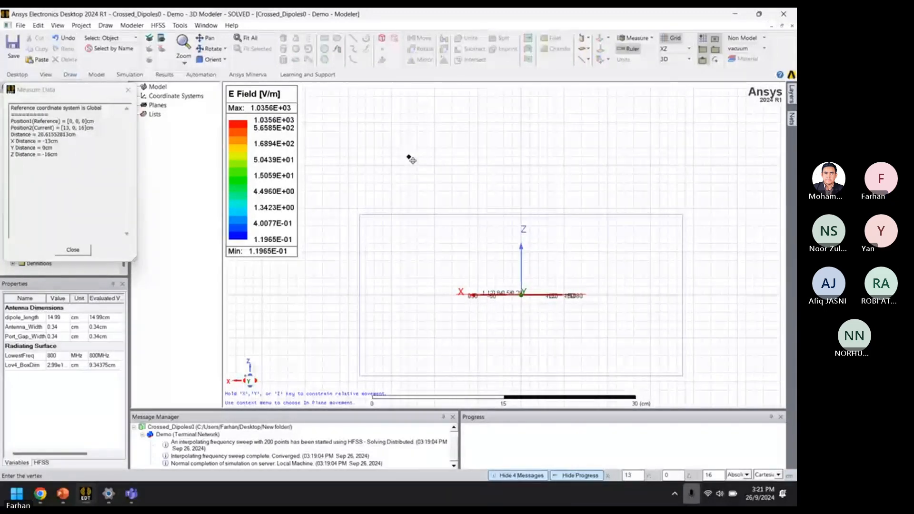
{"action": "left_click", "coordinate": [305, 165]}
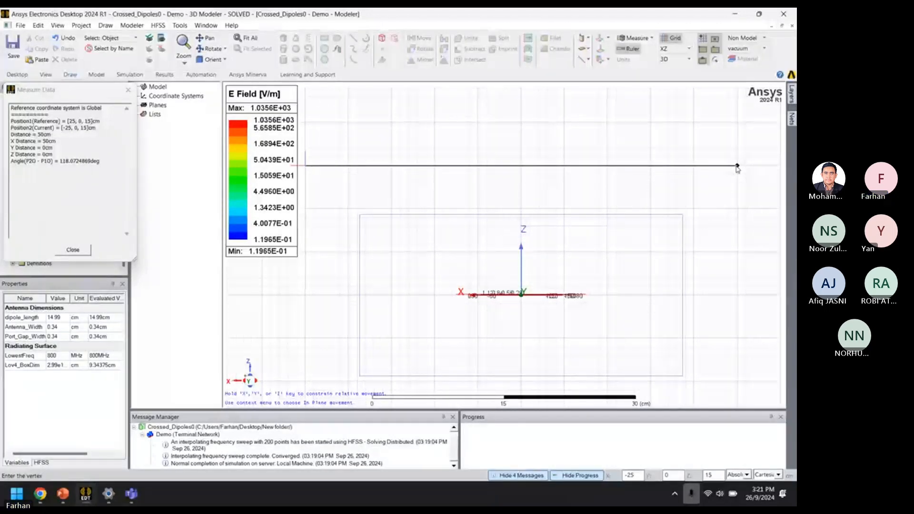
{"action": "left_click", "coordinate": [736, 166]}
{"action": "double_click", "coordinate": [737, 166]}
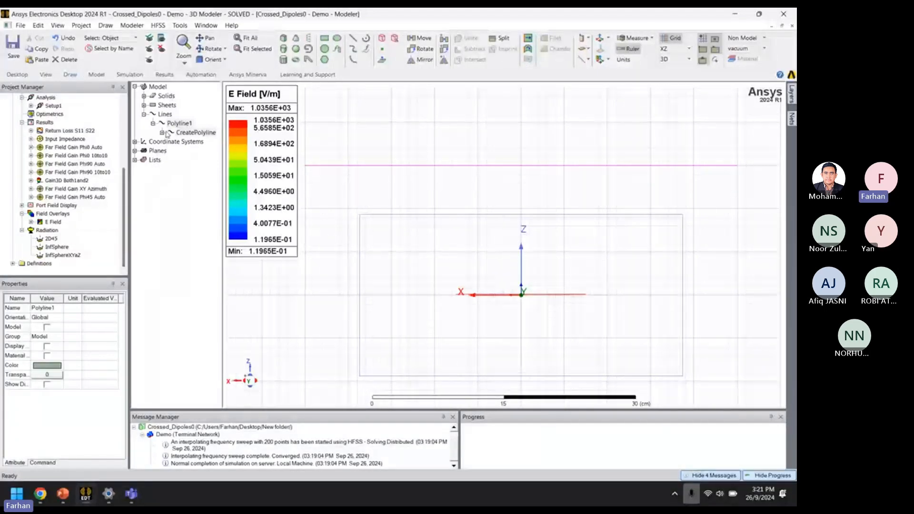
- Check the start and end point coordinates in the new polyline's segment properties
{"action": "left_click", "coordinate": [183, 133]}
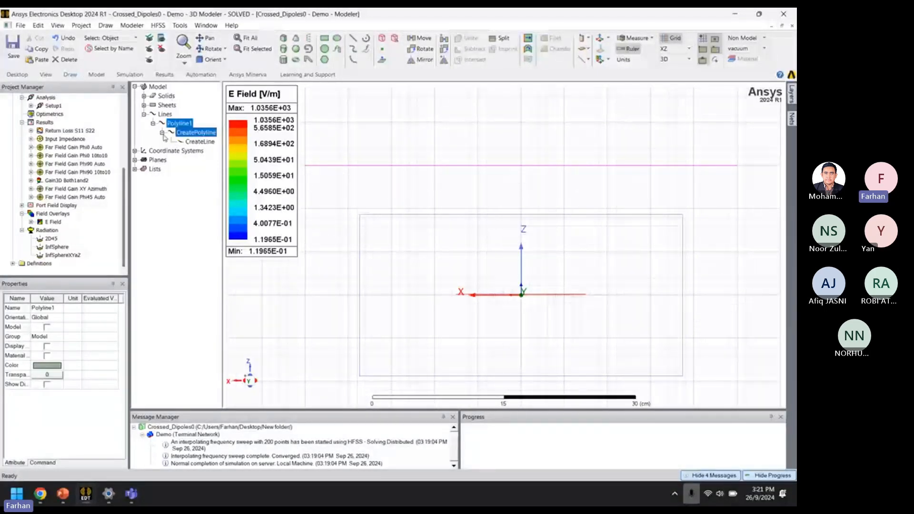
{"action": "double_click", "coordinate": [189, 141]}
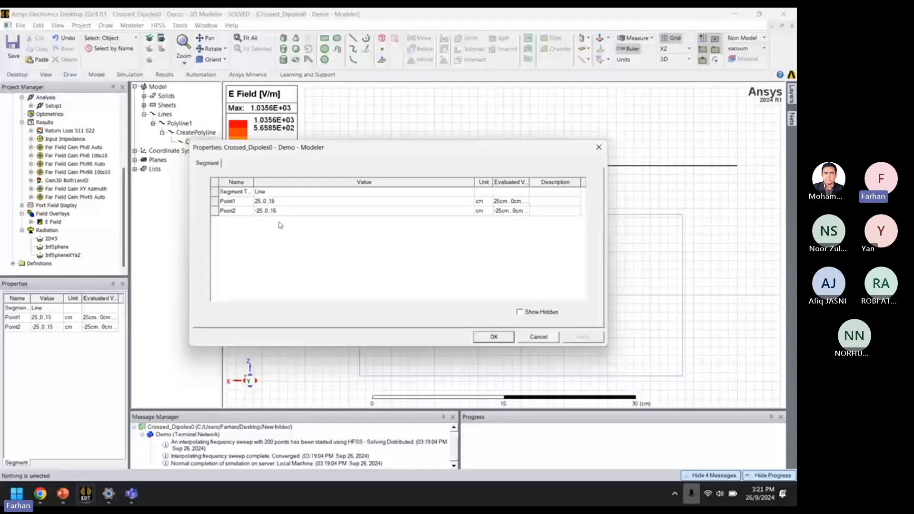
{"action": "left_click", "coordinate": [497, 338]}
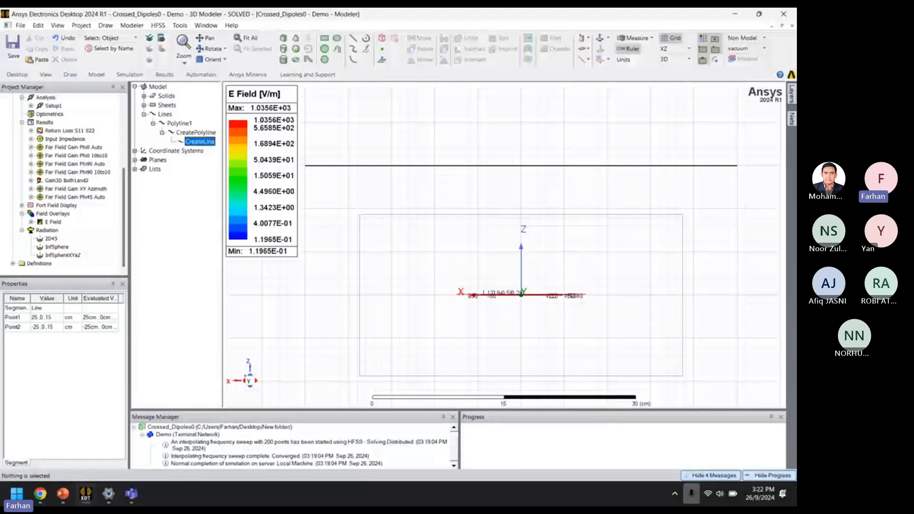
- Rename the new polyline above the air box as XLine
{"action": "left_click", "coordinate": [47, 230]}
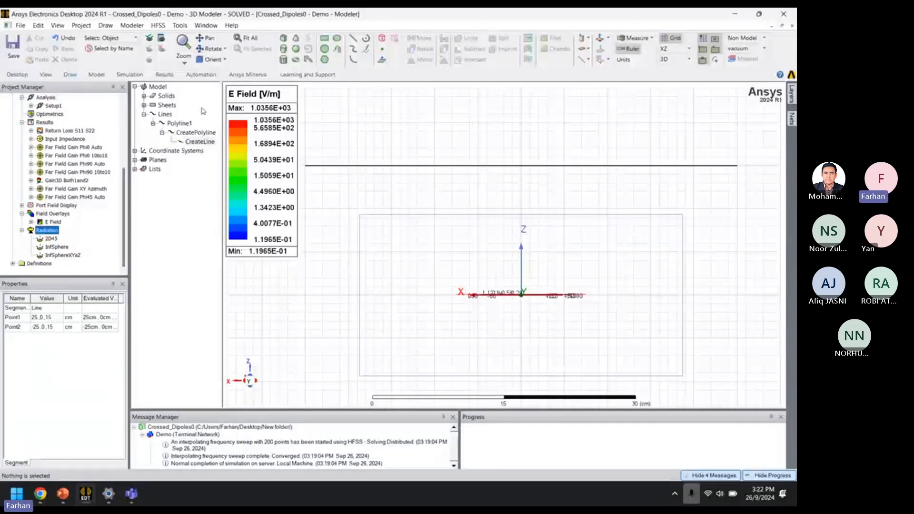
{"action": "right_click", "coordinate": [184, 125]}
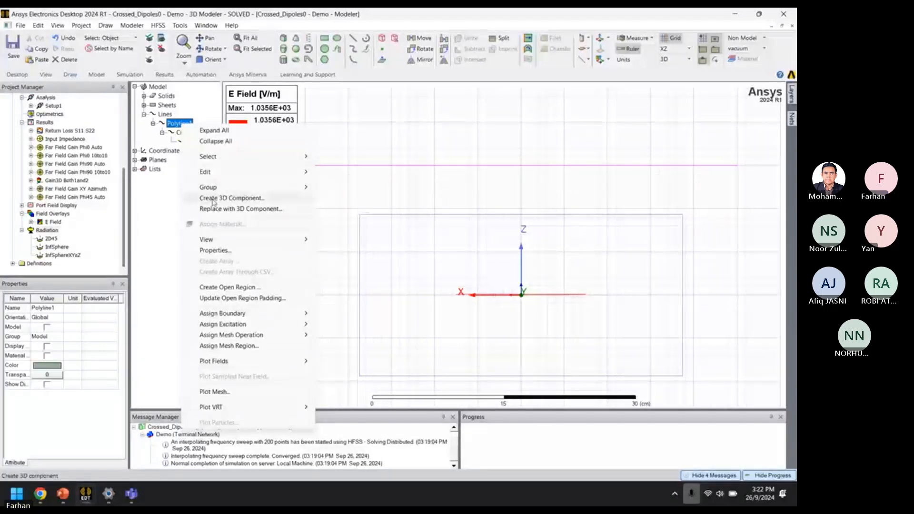
{"action": "left_click", "coordinate": [54, 310]}
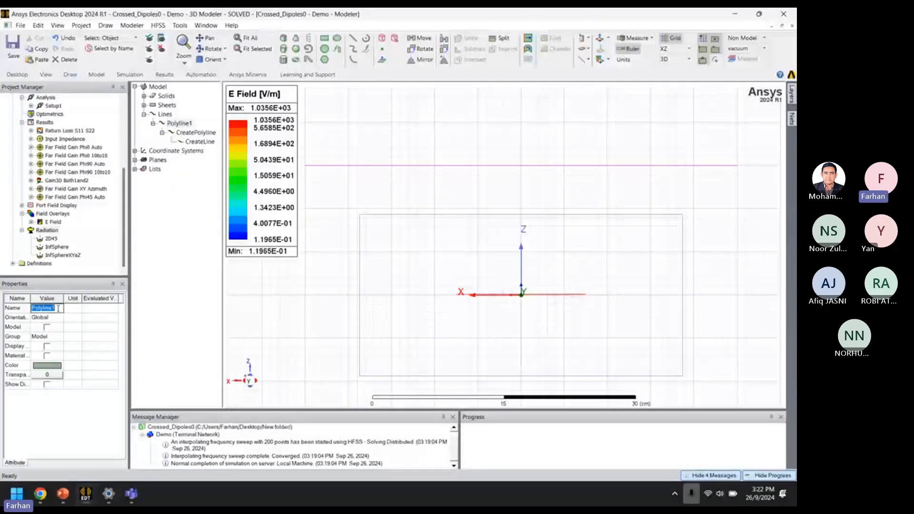
{"action": "type", "text": "XLi"}
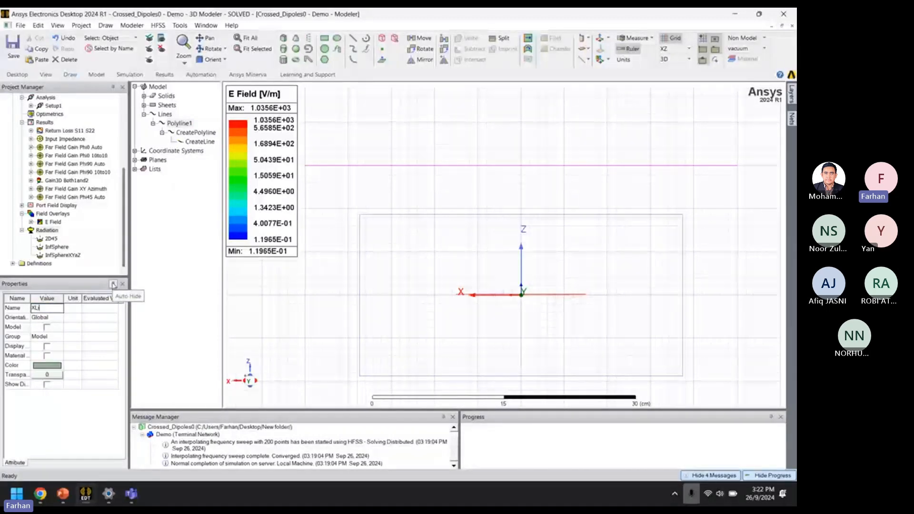
{"action": "type", "text": "ne"}
{"action": "key", "text": "Return"}
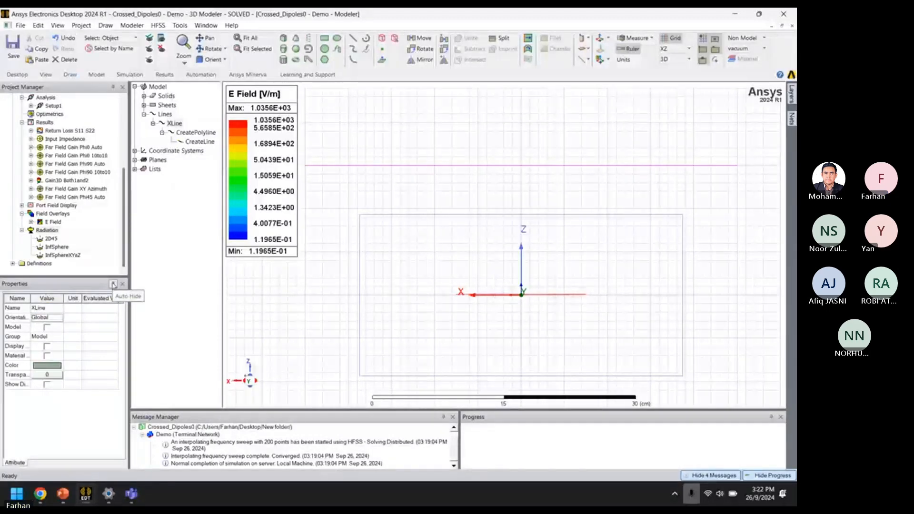
{"action": "left_click", "coordinate": [198, 222]}
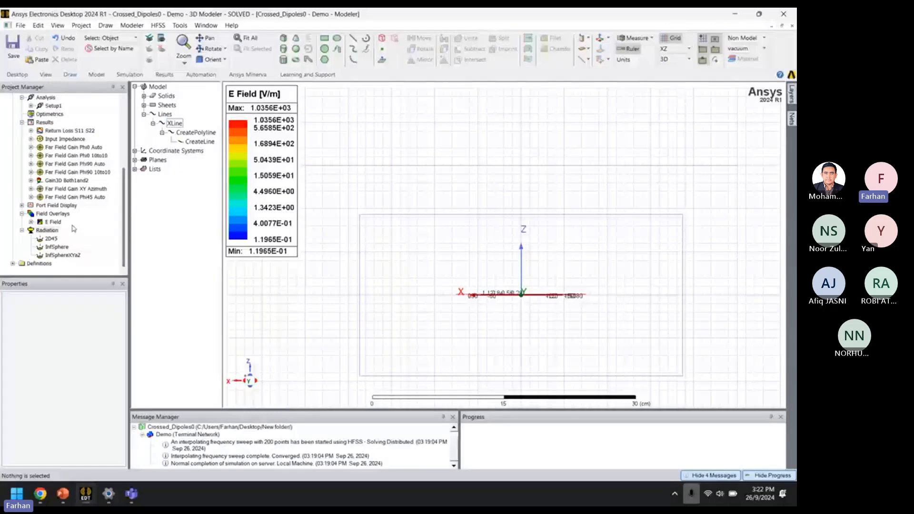
- Insert a near-field line setup named NFLine1 on XLine with 101 points
{"action": "right_click", "coordinate": [51, 232]}
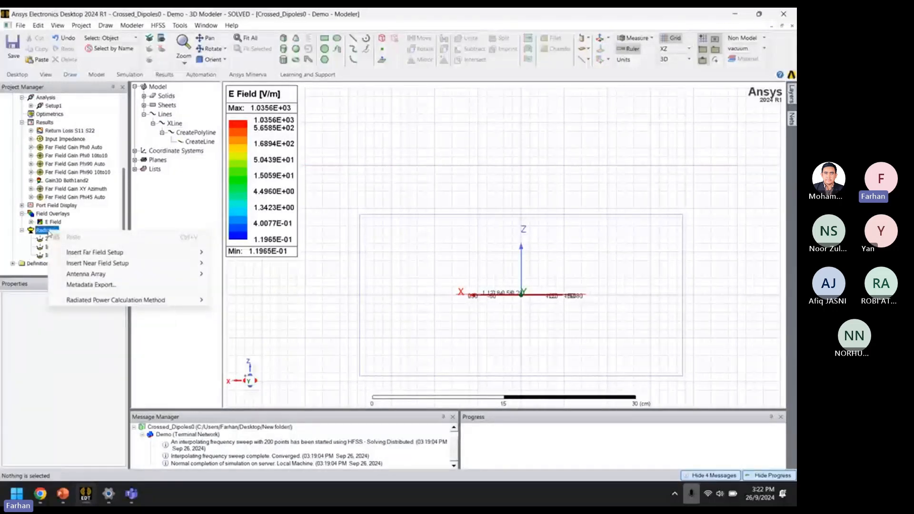
{"action": "mouse_move", "coordinate": [160, 256]}
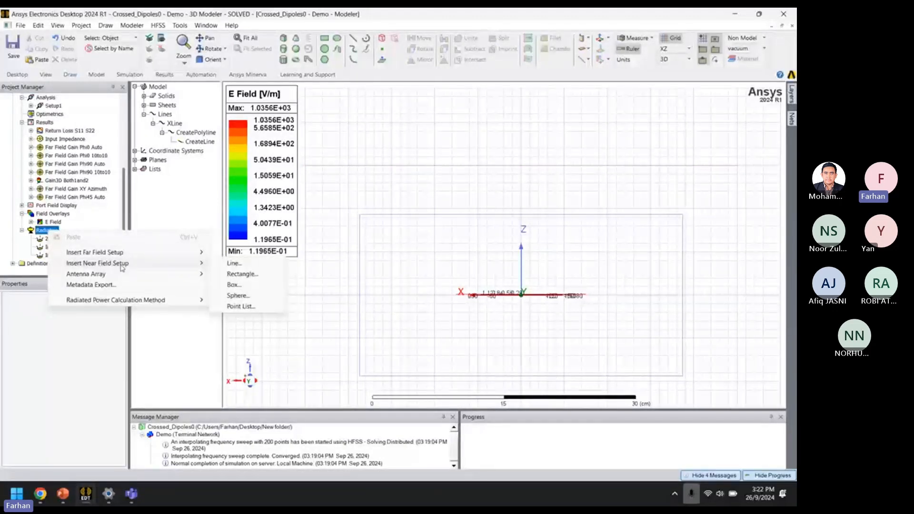
{"action": "left_click", "coordinate": [232, 265]}
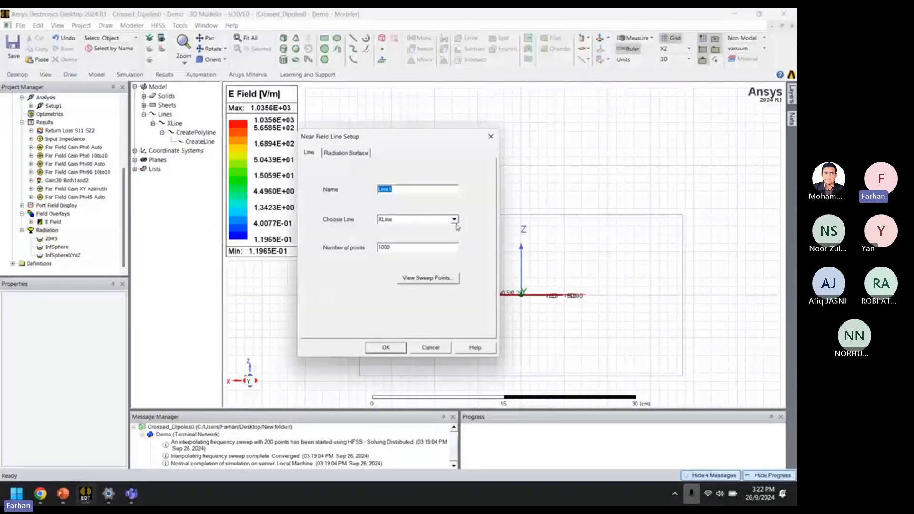
{"action": "left_click", "coordinate": [454, 221]}
{"action": "left_click", "coordinate": [414, 229]}
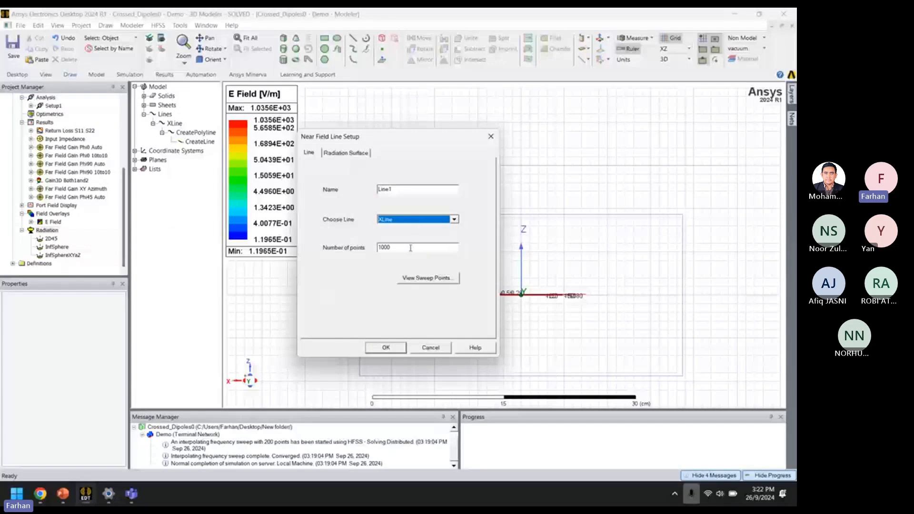
{"action": "key", "text": "Tab"}
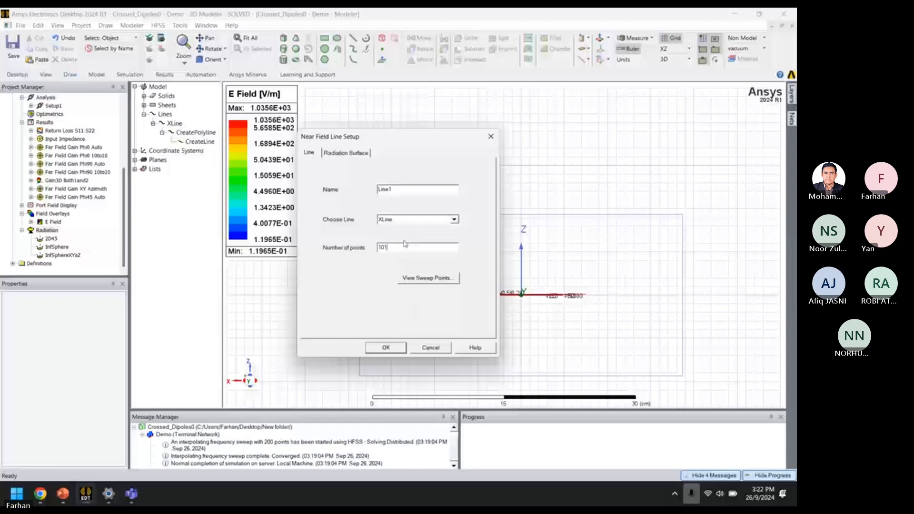
{"action": "left_click", "coordinate": [378, 189]}
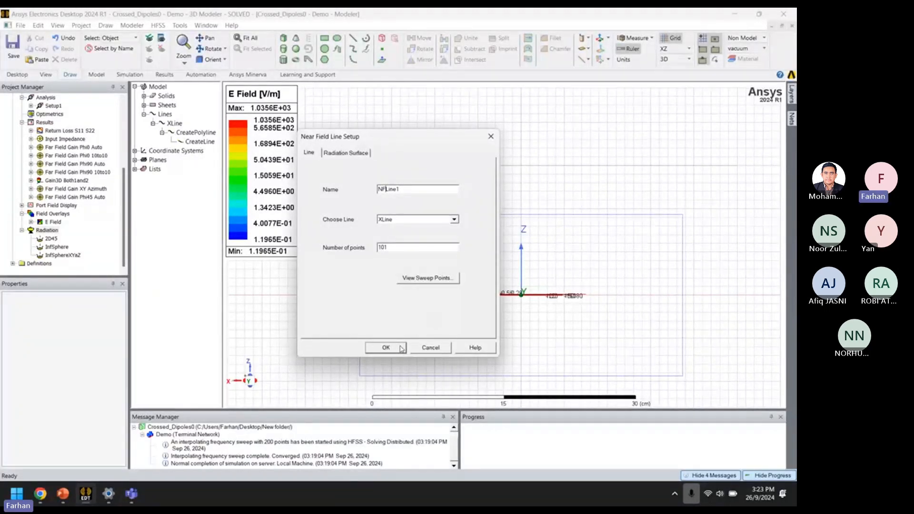
{"action": "left_click", "coordinate": [385, 348]}
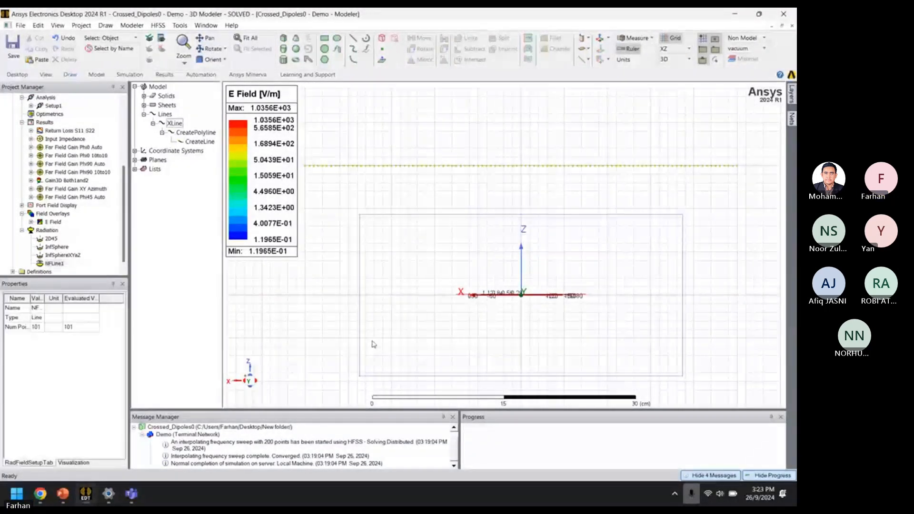
- Insert a near-field sphere setup and set its radius to 3 meter
{"action": "scroll", "coordinate": [62, 262], "scroll_direction": "down", "scroll_amount": 1}
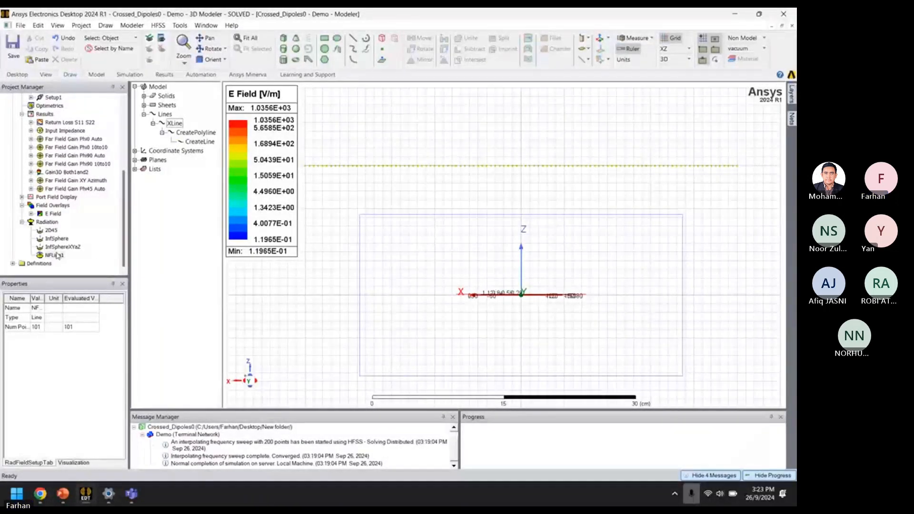
{"action": "right_click", "coordinate": [53, 223]}
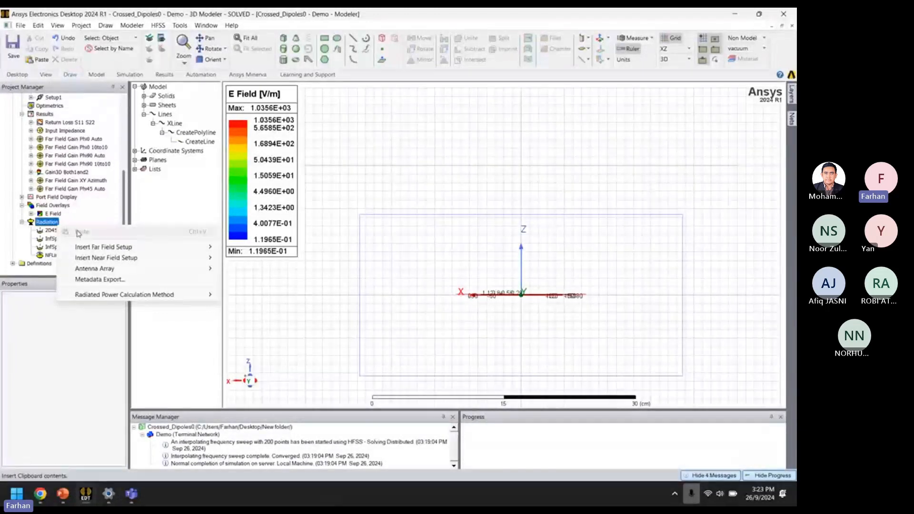
{"action": "mouse_move", "coordinate": [114, 259]}
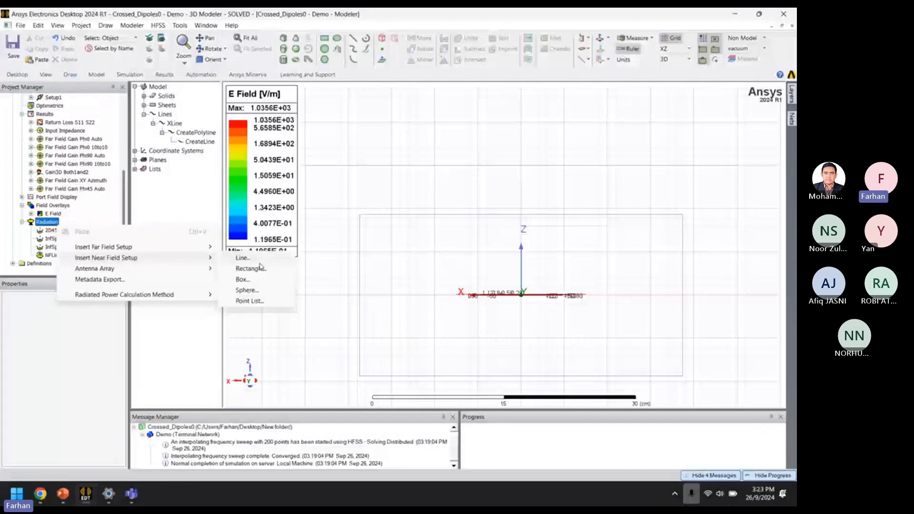
{"action": "left_click", "coordinate": [262, 293]}
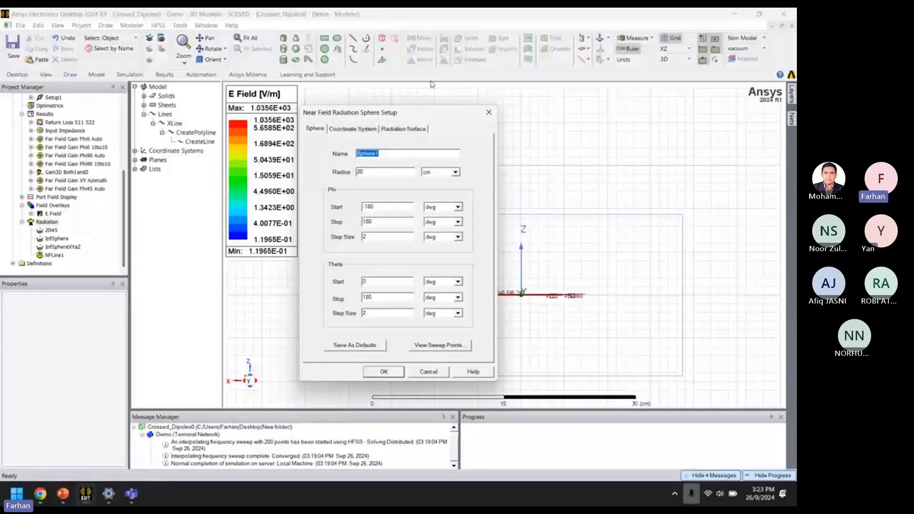
{"action": "double_click", "coordinate": [385, 175]}
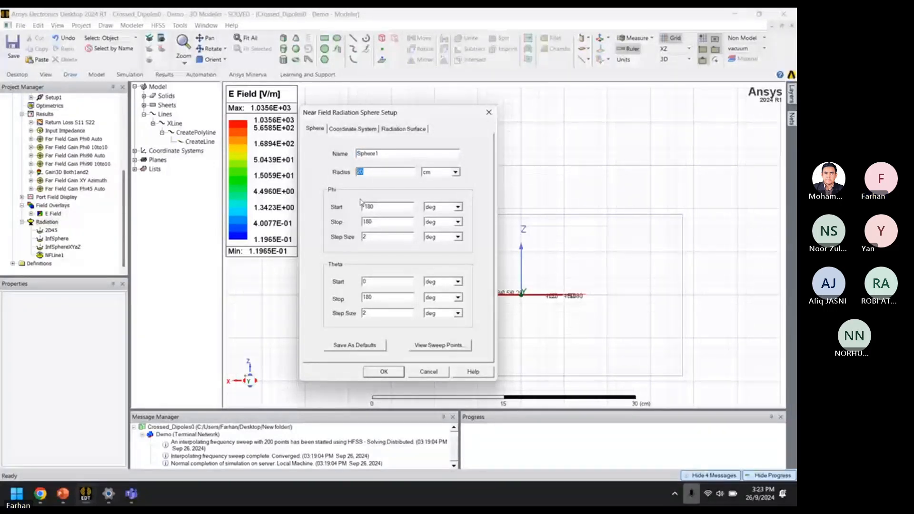
{"action": "type", "text": "3"}
{"action": "left_click", "coordinate": [454, 172]}
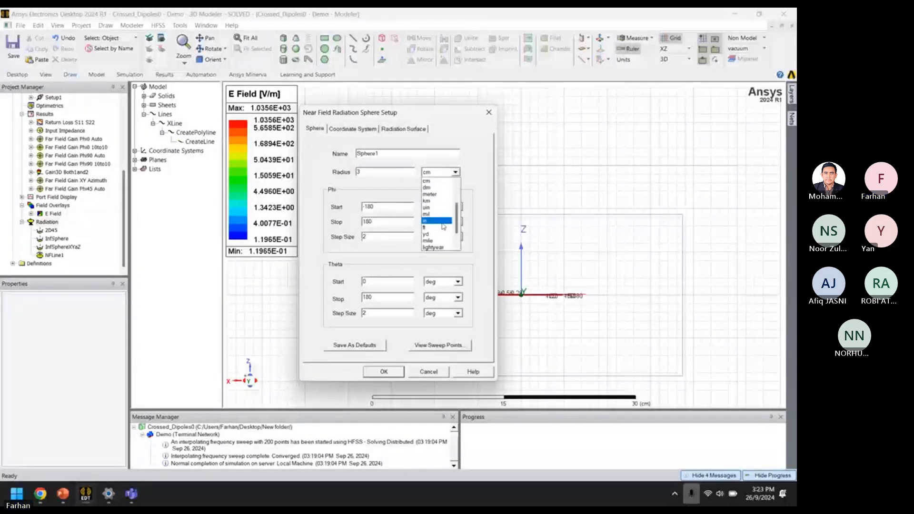
{"action": "scroll", "coordinate": [445, 209], "scroll_direction": "up", "scroll_amount": 2}
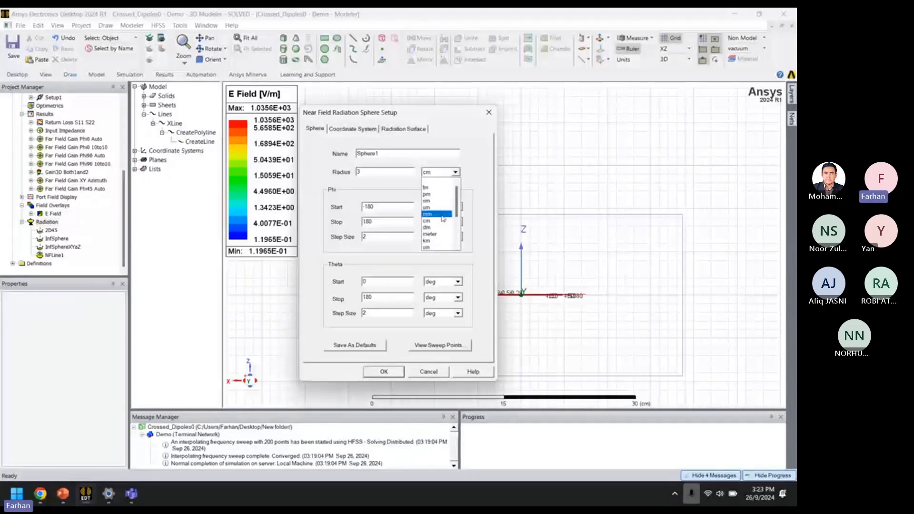
{"action": "scroll", "coordinate": [444, 228], "scroll_direction": "down", "scroll_amount": 1}
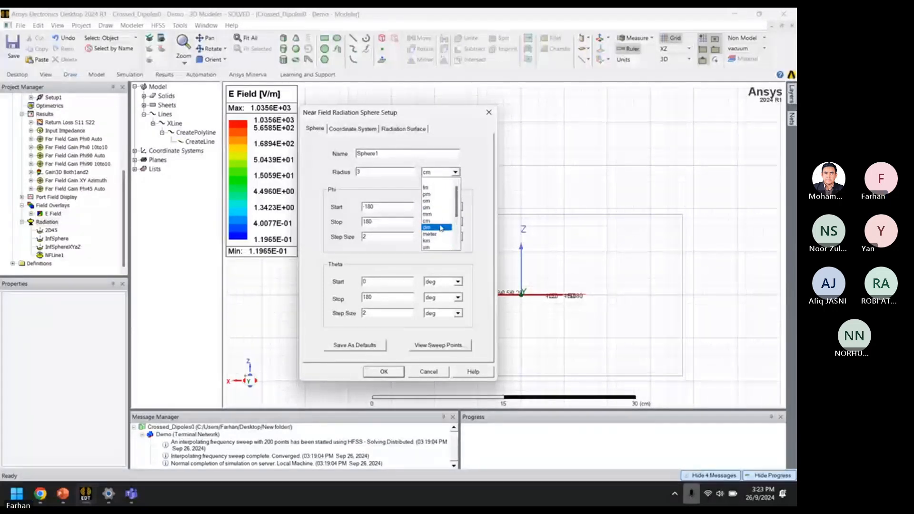
{"action": "scroll", "coordinate": [446, 220], "scroll_direction": "up", "scroll_amount": 1}
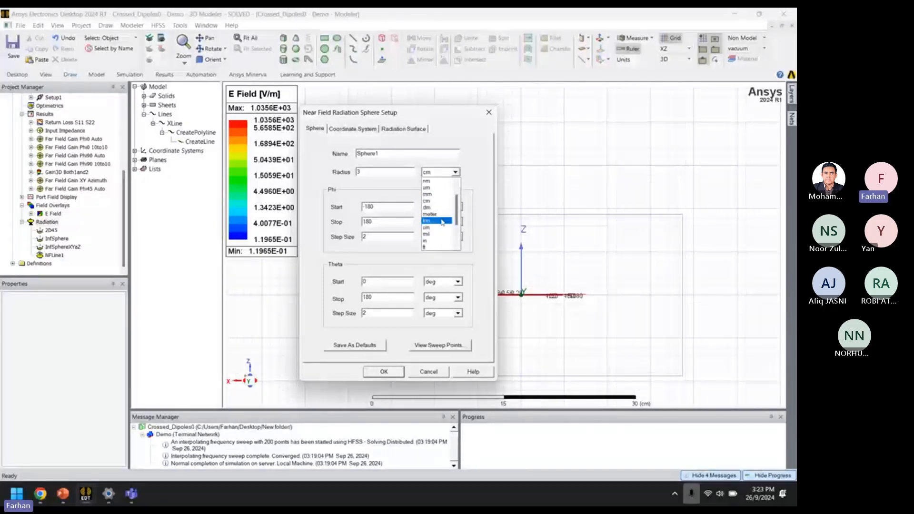
{"action": "left_click", "coordinate": [437, 170]}
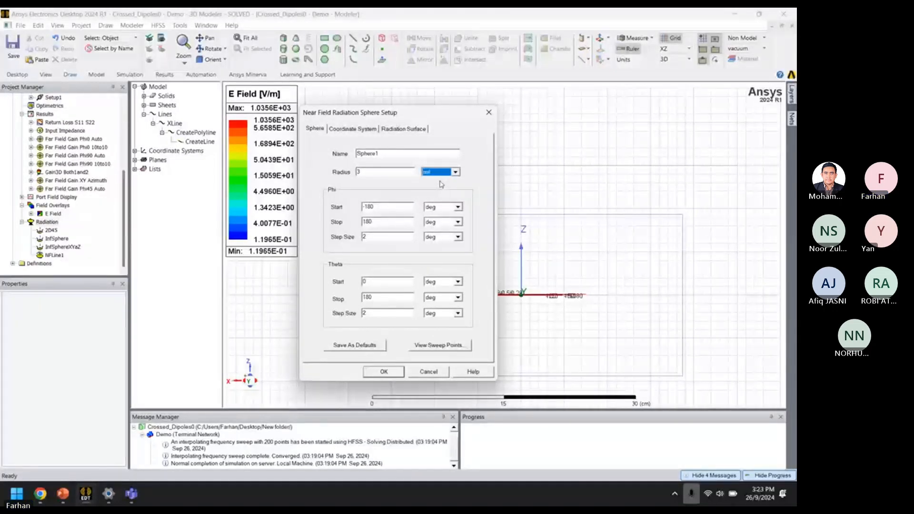
{"action": "left_click", "coordinate": [456, 174]}
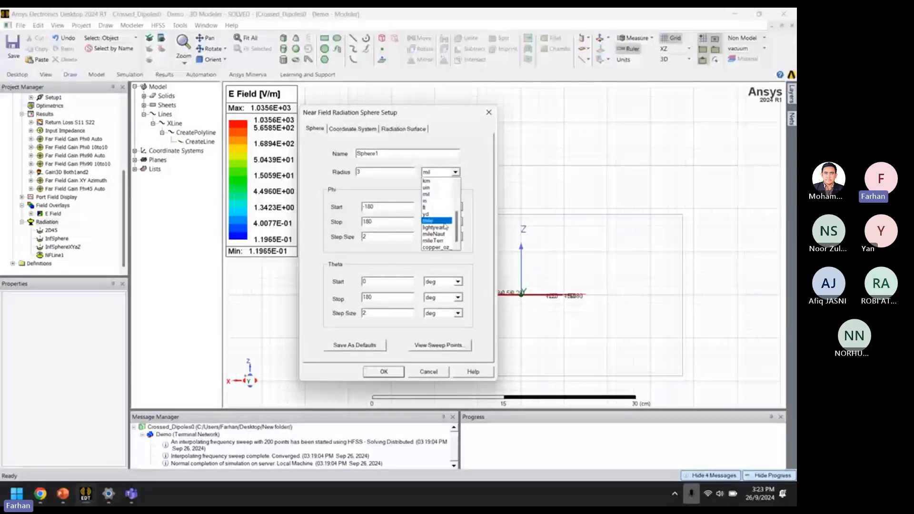
{"action": "scroll", "coordinate": [447, 201], "scroll_direction": "up", "scroll_amount": 1}
{"action": "left_click", "coordinate": [441, 195]}
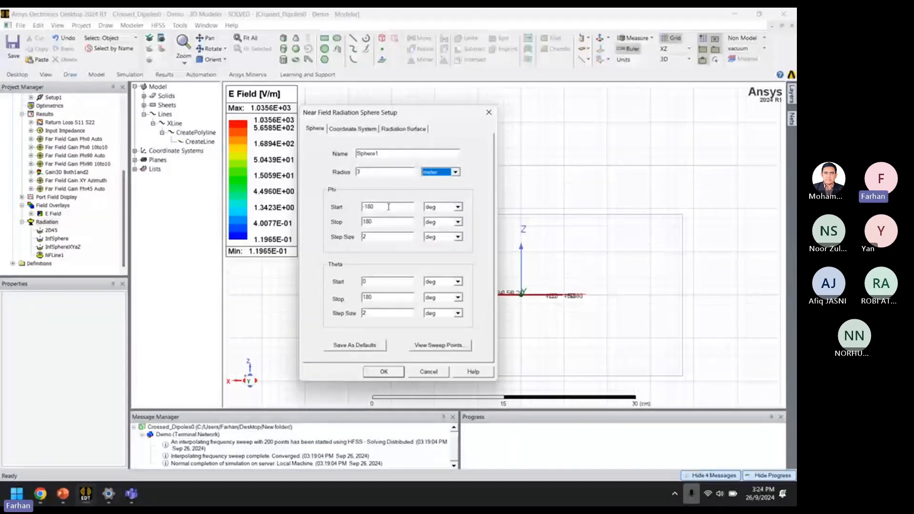
- Set the near-field sphere's Phi range to start at 0 and stop at 360 deg
{"action": "left_click_drag", "start_coordinate": [386, 207], "coordinate": [317, 210]}
{"action": "type", "text": "0"}
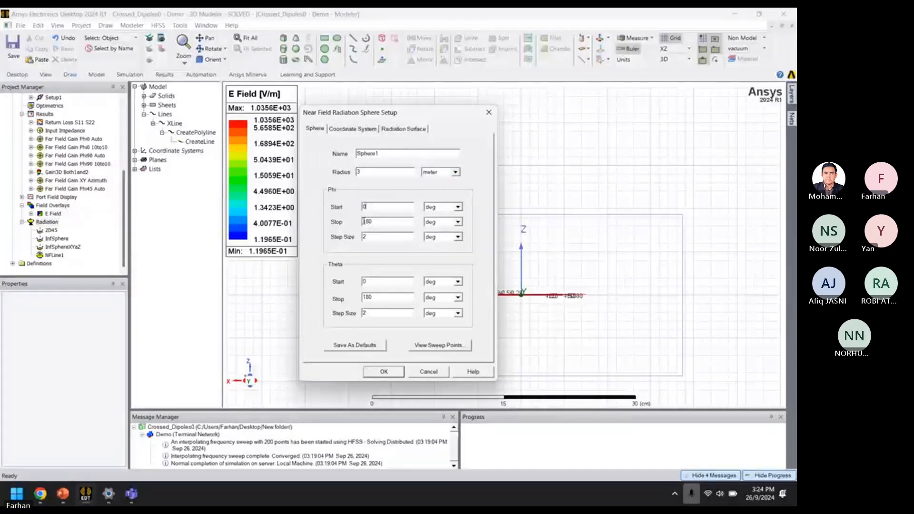
{"action": "left_click_drag", "start_coordinate": [381, 220], "coordinate": [335, 222]}
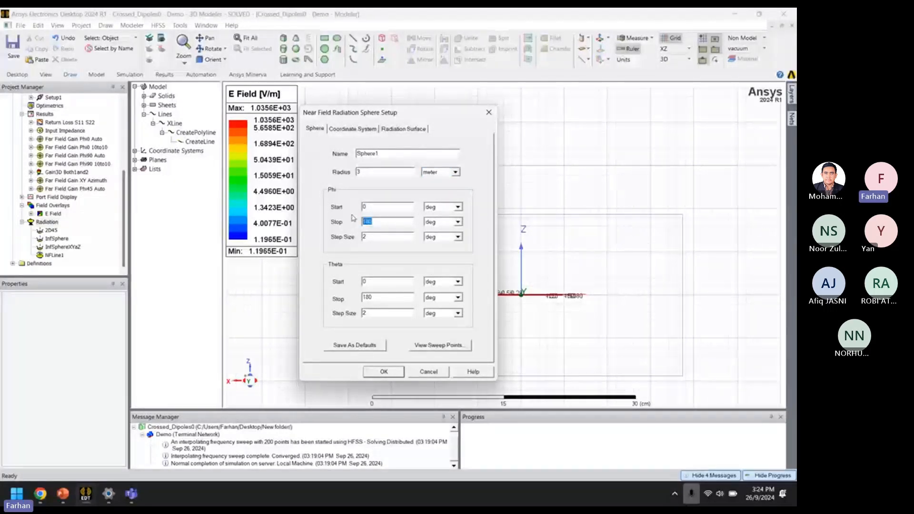
{"action": "type", "text": "360"}
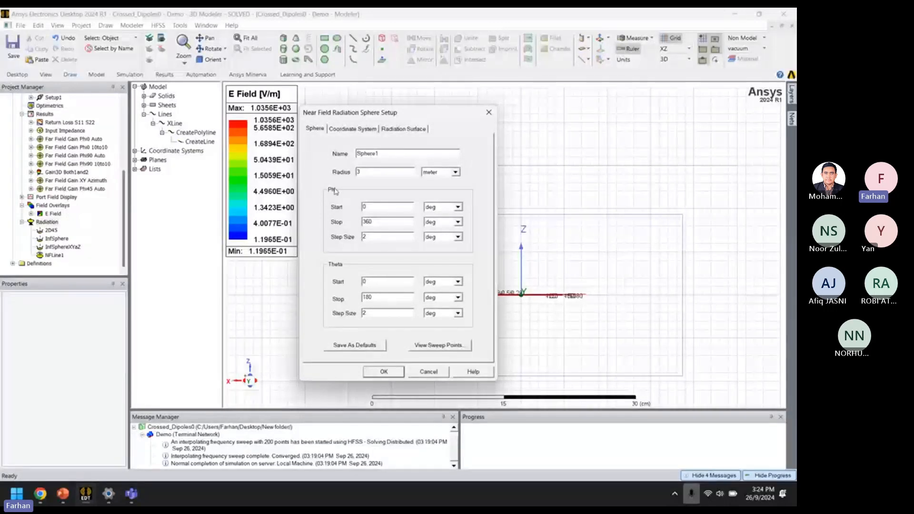
- Set the sphere's Theta start, stop and step size each to 90 deg and create the setup
{"action": "left_click", "coordinate": [387, 280]}
{"action": "key", "text": "BackSpace"}
{"action": "type", "text": "90"}
{"action": "left_click", "coordinate": [378, 296]}
{"action": "key", "text": "BackSpace"}
{"action": "key", "text": "BackSpace"}
{"action": "key", "text": "BackSpace"}
{"action": "type", "text": "90"}
{"action": "left_click_drag", "start_coordinate": [385, 311], "coordinate": [314, 309]}
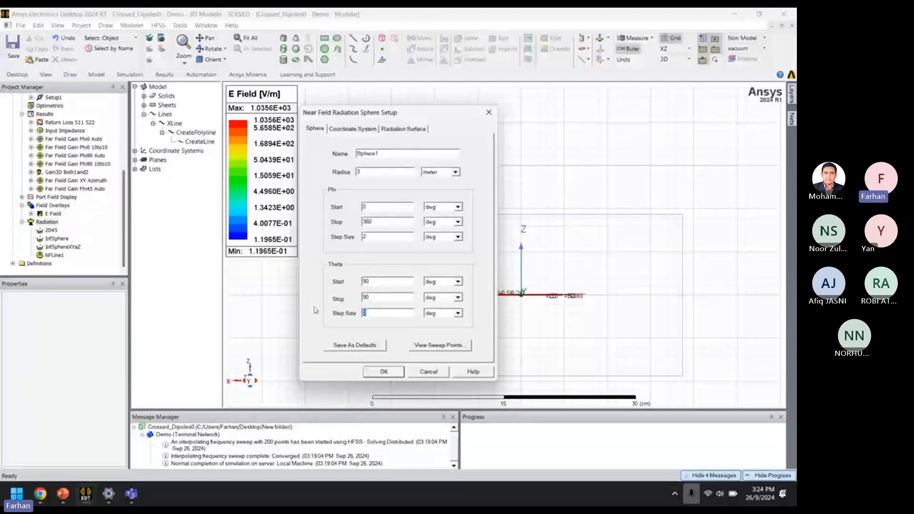
{"action": "type", "text": "90"}
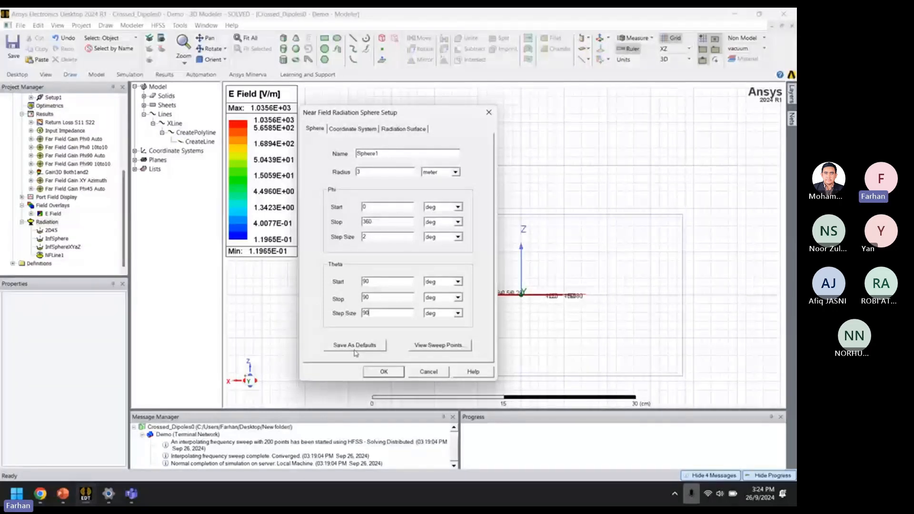
{"action": "left_click", "coordinate": [384, 372]}
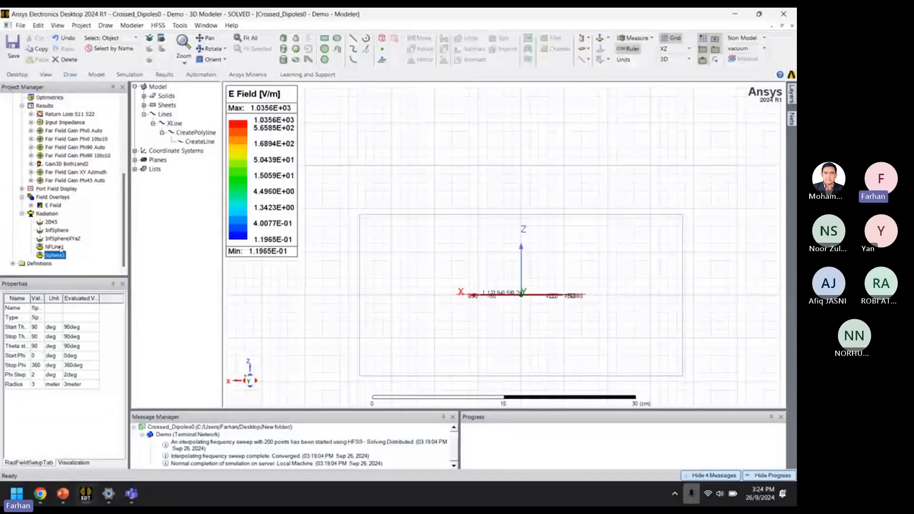
- Compare the properties of the NFLine1 and Sphere1 near-field setups
{"action": "left_click", "coordinate": [56, 247]}
{"action": "left_click", "coordinate": [58, 255]}
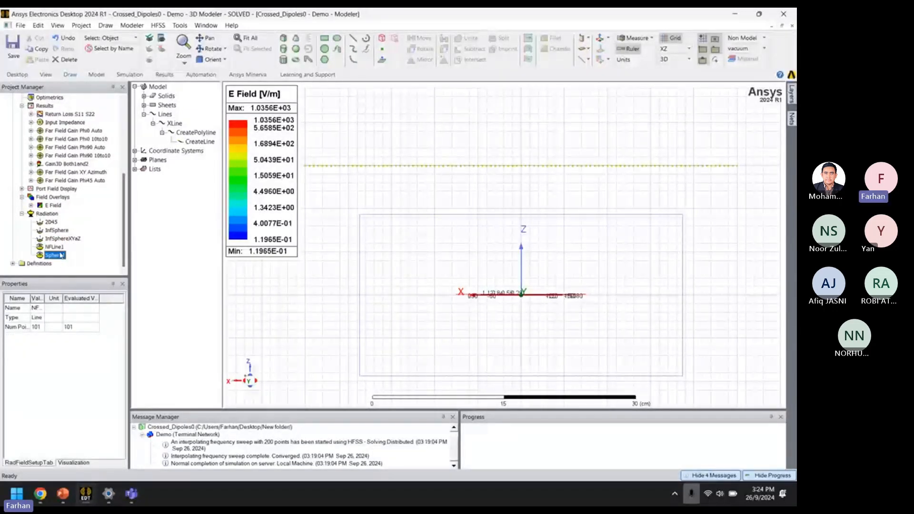
{"action": "left_click", "coordinate": [57, 247]}
{"action": "left_click", "coordinate": [58, 255]}
{"action": "left_click", "coordinate": [56, 247]}
- Create a rectangular near-field plot of NearETotal along NFLine1 and close the report settings
{"action": "scroll", "coordinate": [68, 167], "scroll_direction": "up", "scroll_amount": 2}
{"action": "right_click", "coordinate": [44, 156]}
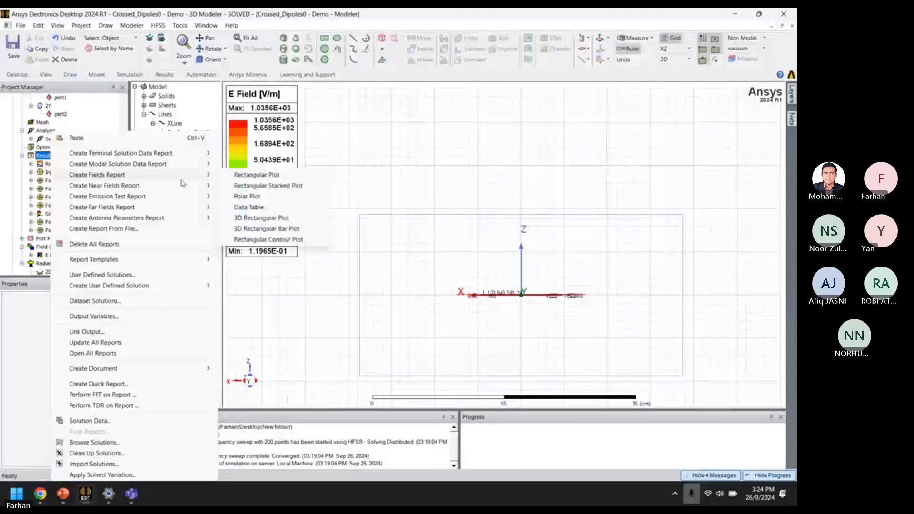
{"action": "mouse_move", "coordinate": [185, 189]}
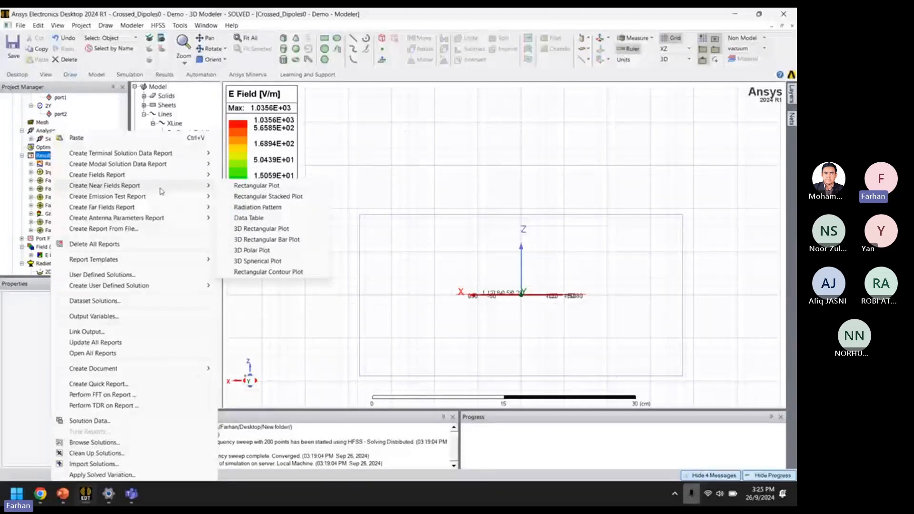
{"action": "left_click", "coordinate": [246, 187]}
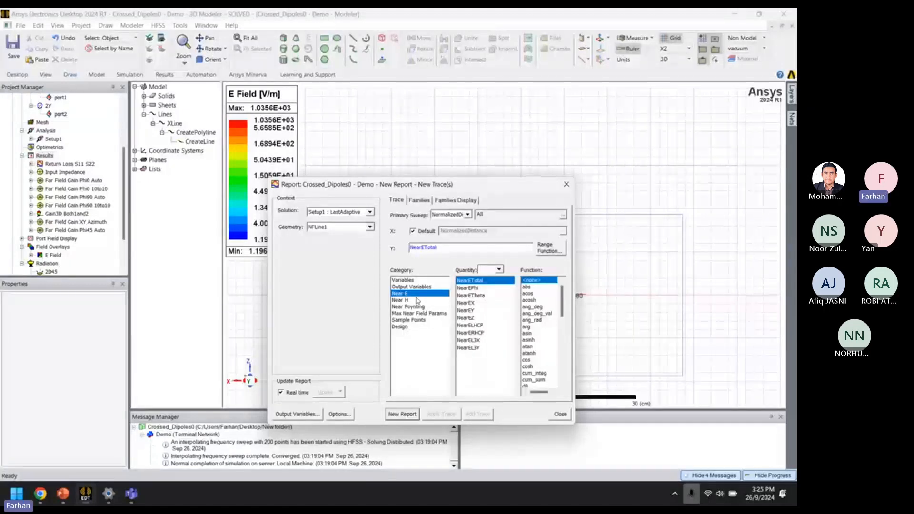
{"action": "left_click", "coordinate": [369, 227]}
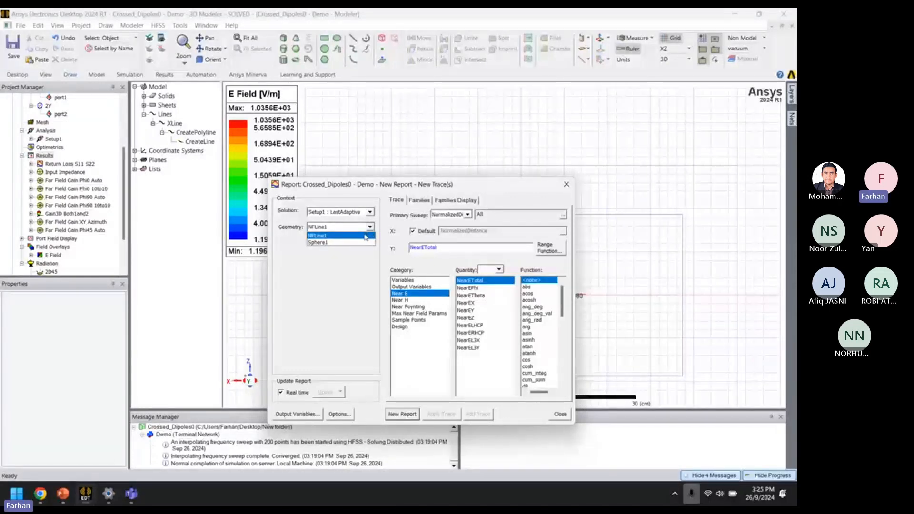
{"action": "left_click", "coordinate": [364, 236]}
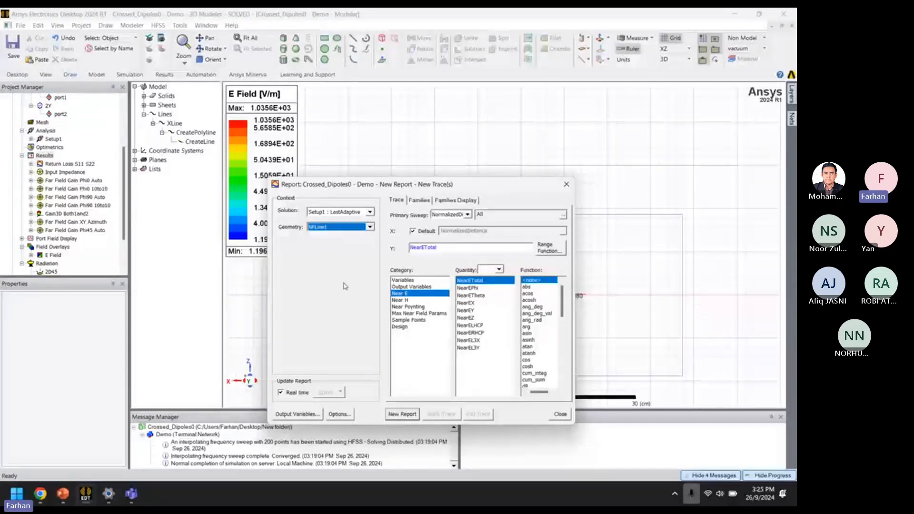
{"action": "left_click", "coordinate": [412, 294]}
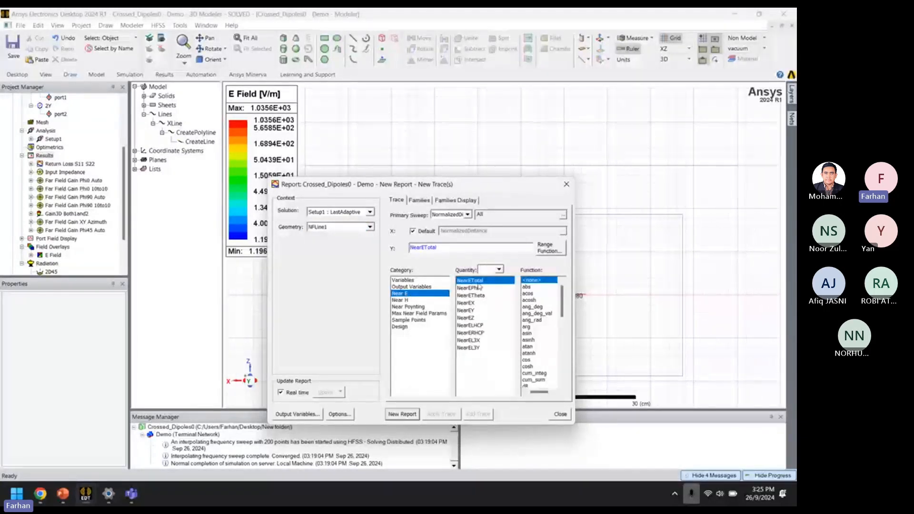
{"action": "left_click", "coordinate": [401, 414]}
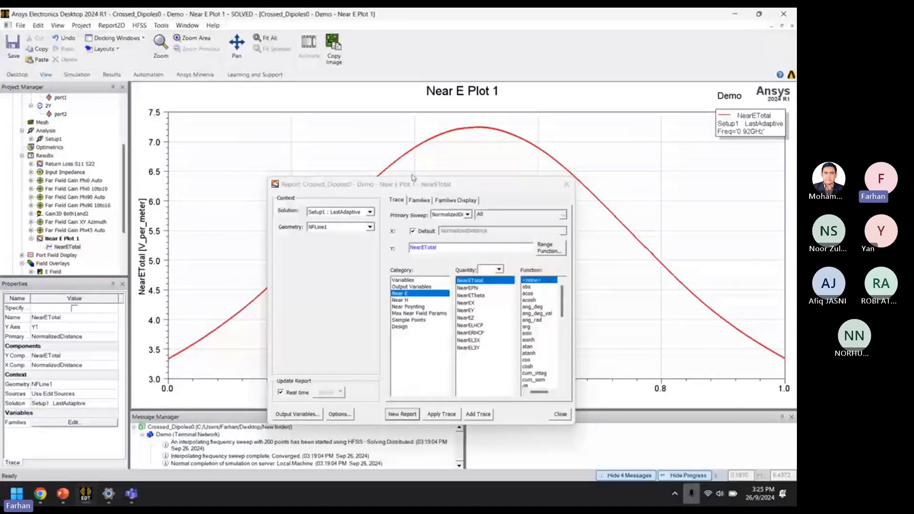
{"action": "left_click_drag", "start_coordinate": [412, 177], "coordinate": [491, 258]}
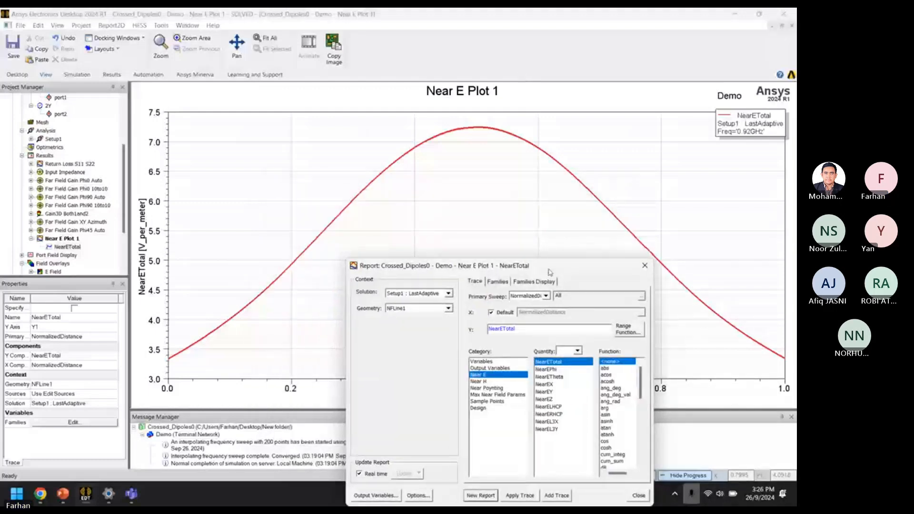
{"action": "left_click_drag", "start_coordinate": [549, 272], "coordinate": [525, 157]}
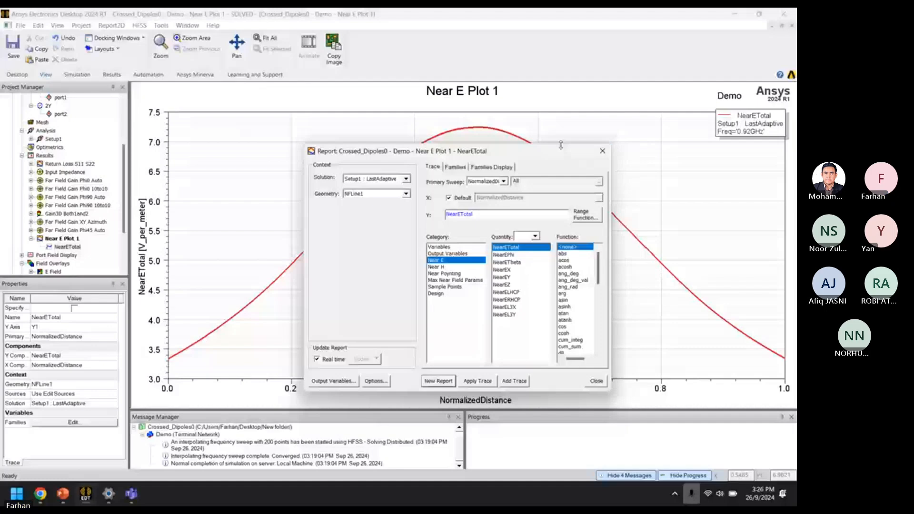
{"action": "left_click", "coordinate": [600, 152]}
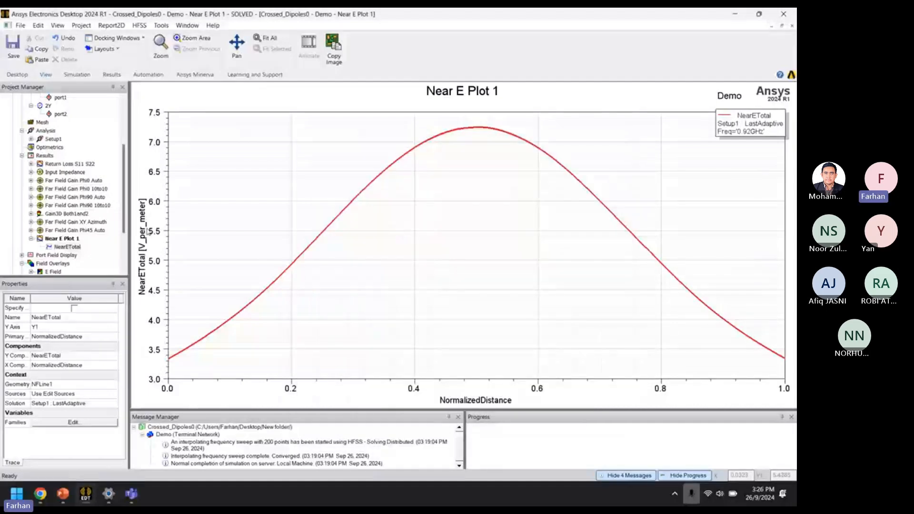
- Begin a near-field radiation pattern report with Sphere1 as its geometry
{"action": "right_click", "coordinate": [43, 155]}
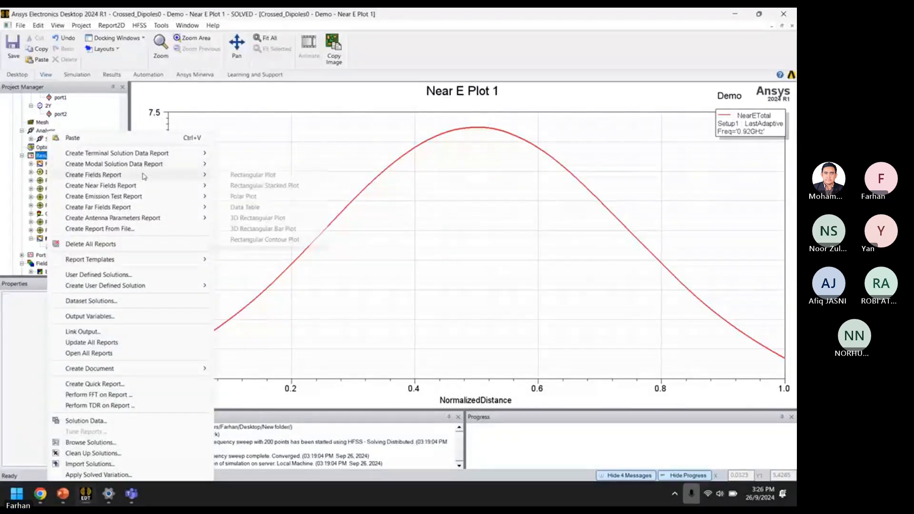
{"action": "mouse_move", "coordinate": [115, 188]}
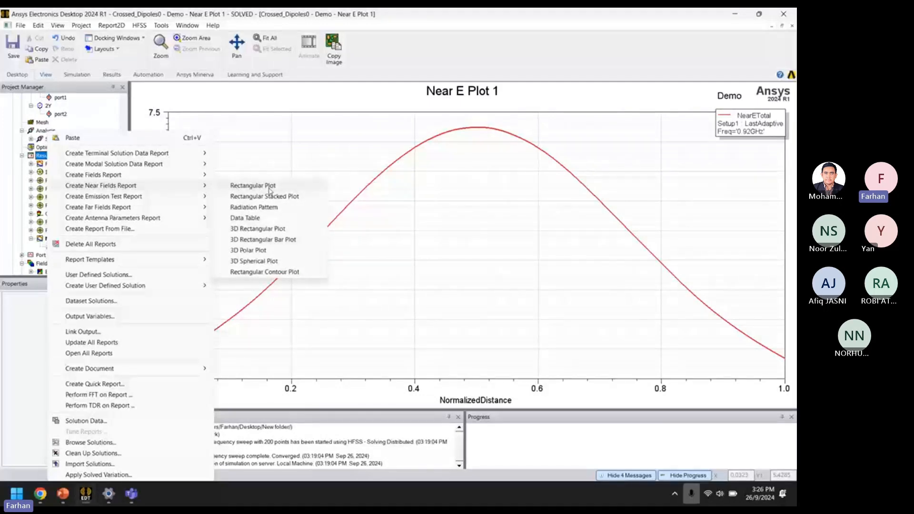
{"action": "left_click", "coordinate": [254, 207]}
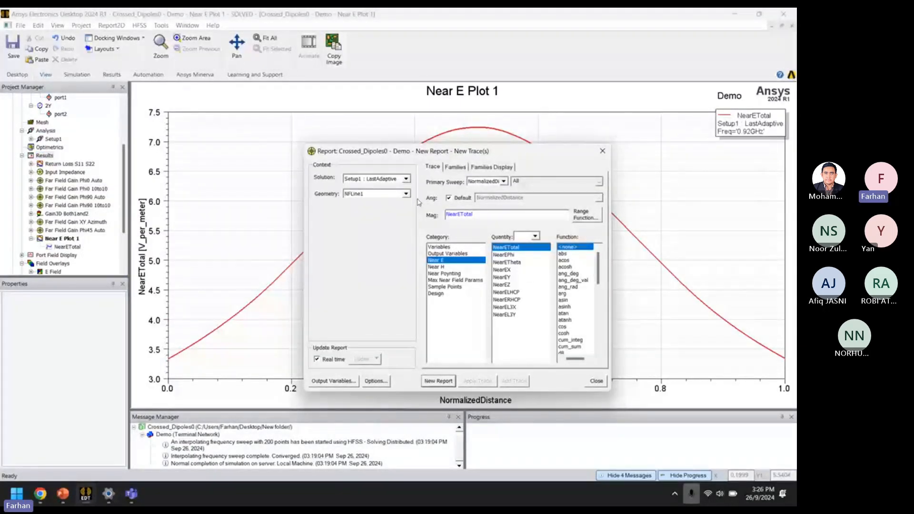
{"action": "left_click", "coordinate": [406, 193]}
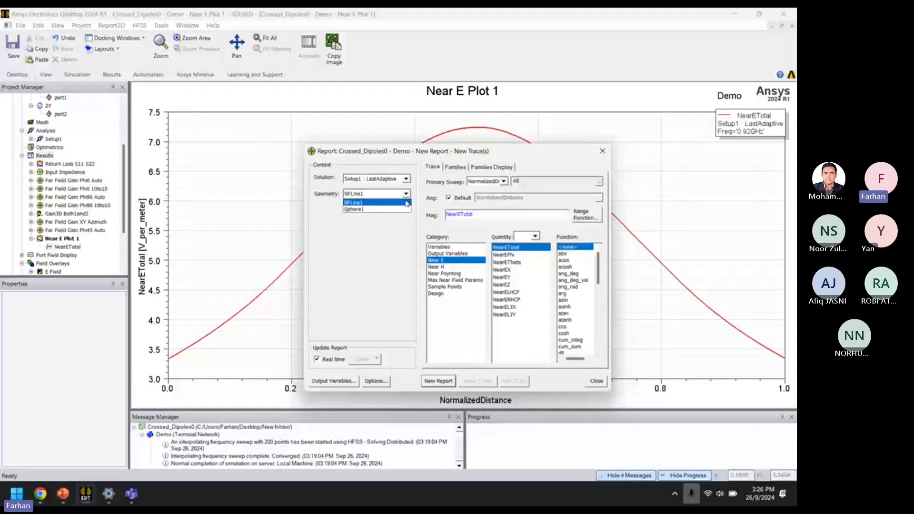
{"action": "left_click", "coordinate": [404, 209]}
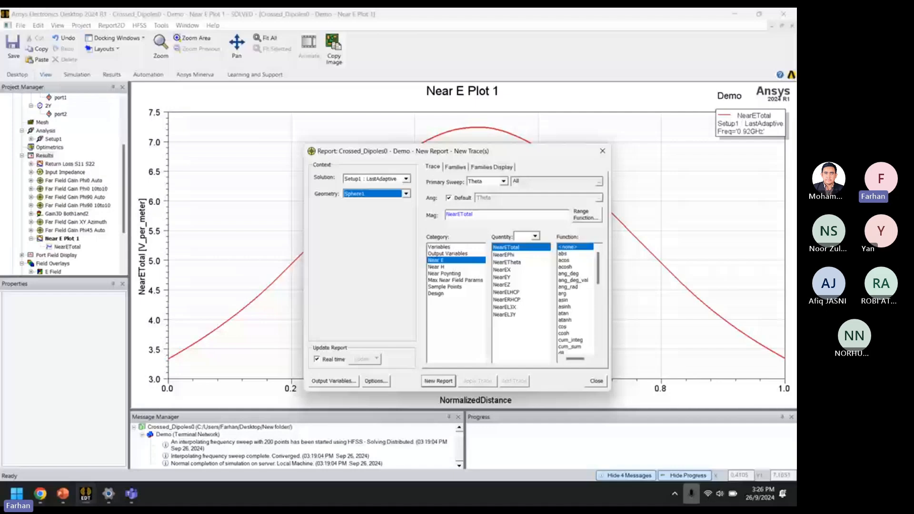
- Set the primary sweep to Phi, create the NearETotal radiation pattern for Sphere1 and close the report settings
{"action": "left_click", "coordinate": [503, 182]}
{"action": "left_click", "coordinate": [502, 197]}
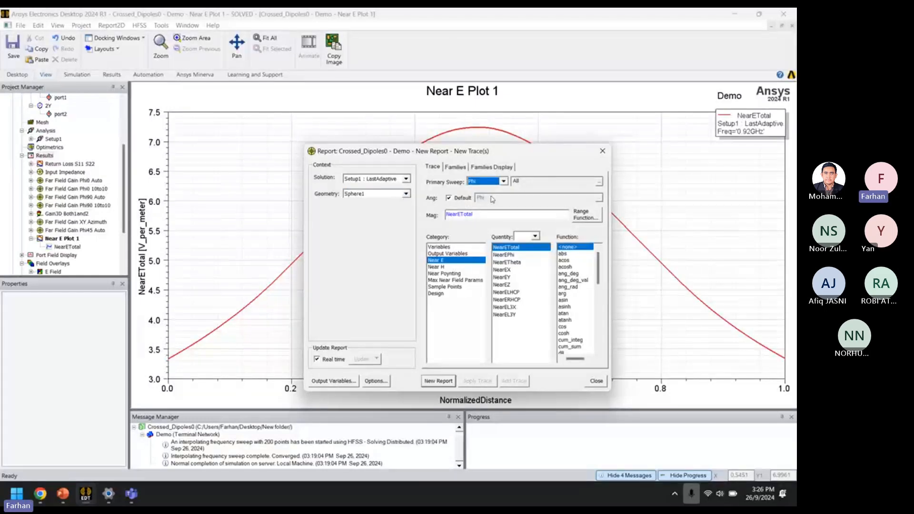
{"action": "left_click", "coordinate": [444, 261]}
{"action": "left_click", "coordinate": [445, 381]}
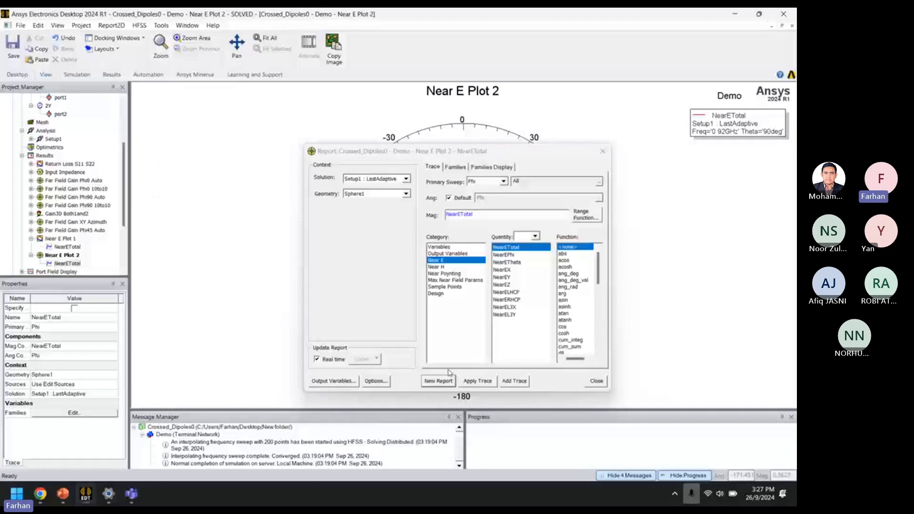
{"action": "left_click_drag", "start_coordinate": [526, 144], "coordinate": [464, 128]}
{"action": "left_click_drag", "start_coordinate": [587, 139], "coordinate": [342, 149]}
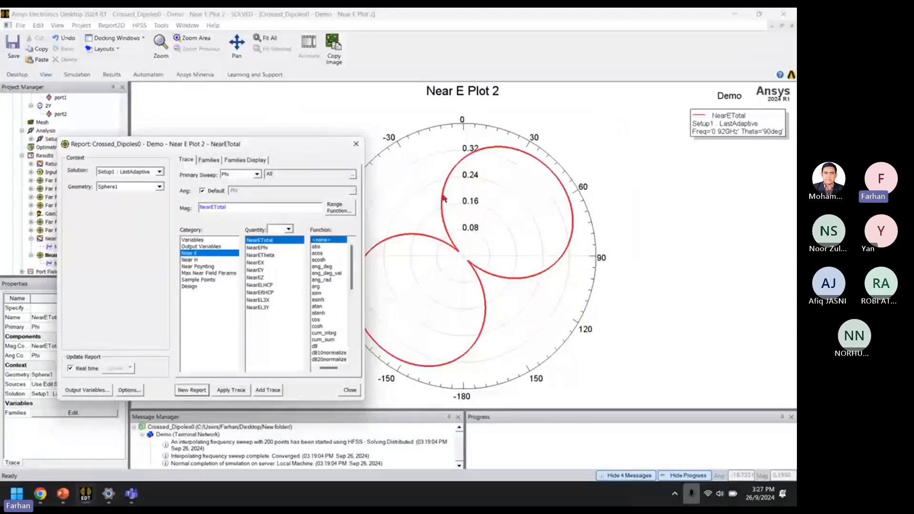
{"action": "left_click_drag", "start_coordinate": [266, 145], "coordinate": [520, 129]}
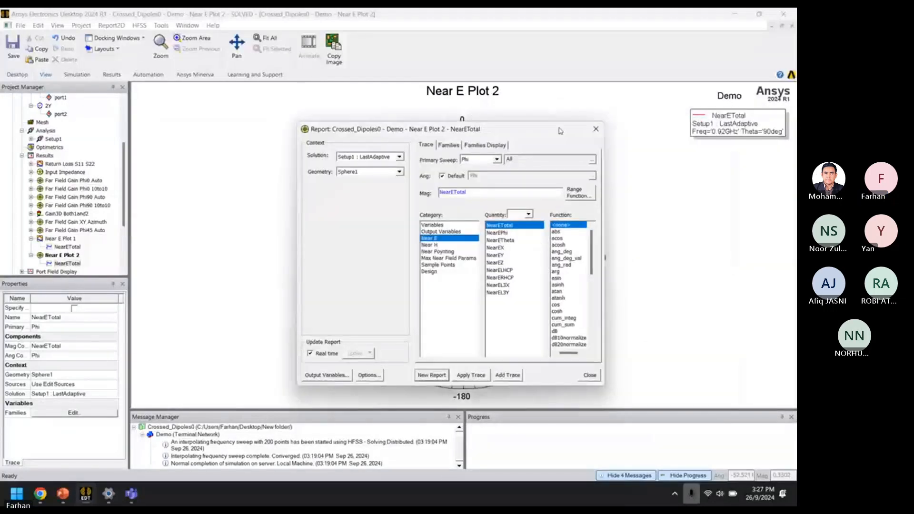
{"action": "left_click", "coordinate": [596, 129]}
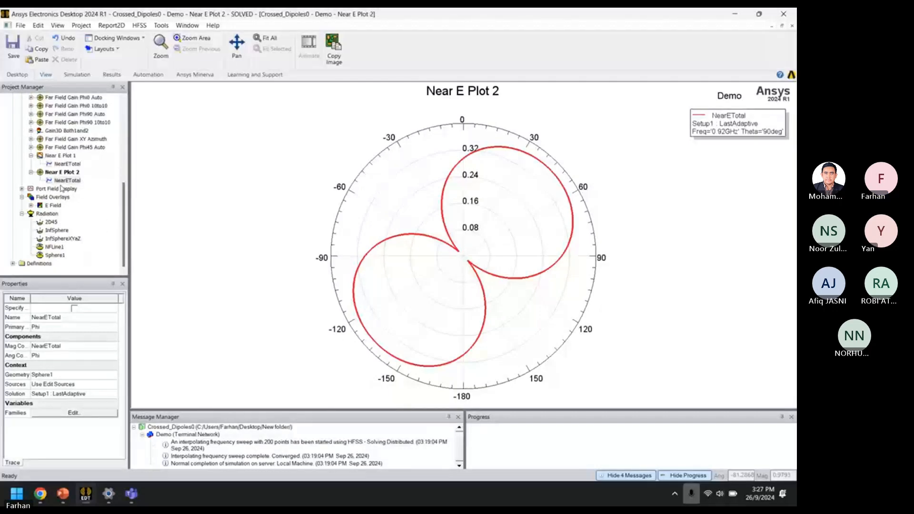
- Overlay the Near E Plot 2 radiation pattern on the 3D model
{"action": "scroll", "coordinate": [74, 188], "scroll_direction": "up", "scroll_amount": 3}
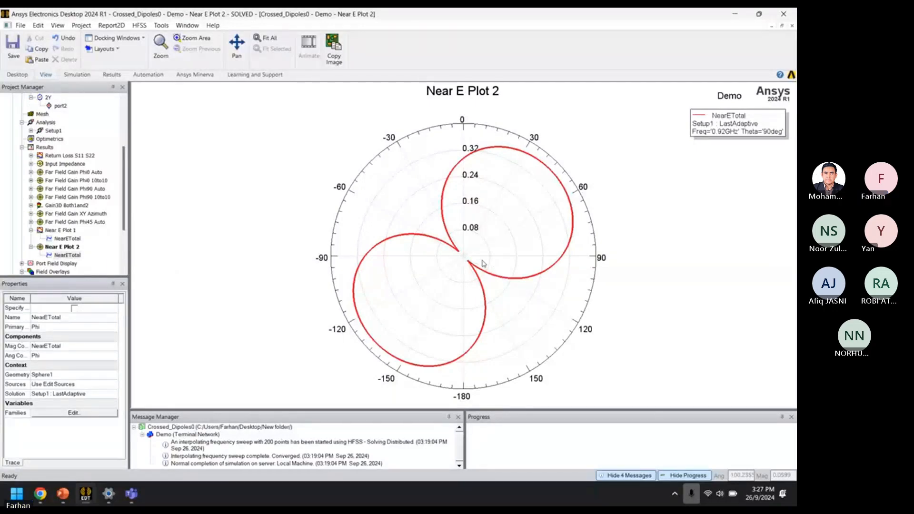
{"action": "right_click", "coordinate": [66, 248]}
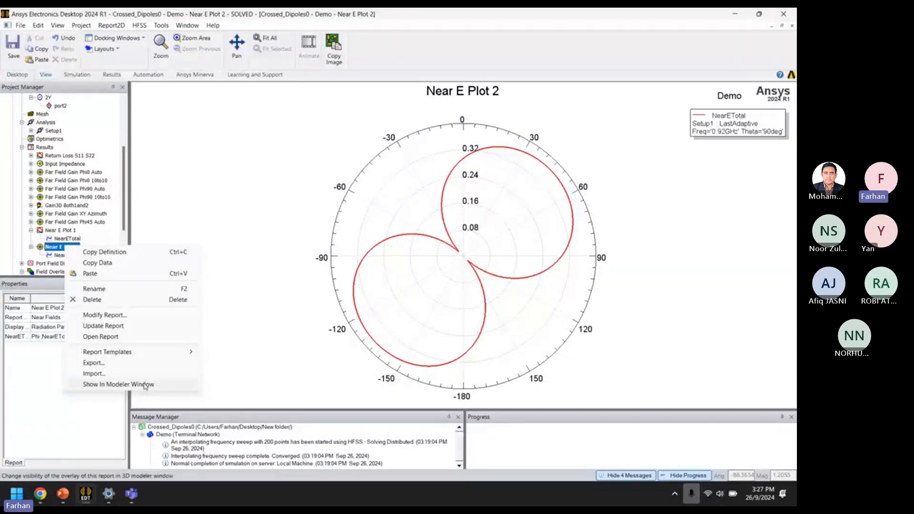
{"action": "left_click", "coordinate": [145, 385]}
- Open the Demo design's 3D model and orient it to the Bottom (+Z) view to inspect the overlaid near-field pattern
{"action": "scroll", "coordinate": [66, 117], "scroll_direction": "up", "scroll_amount": 3}
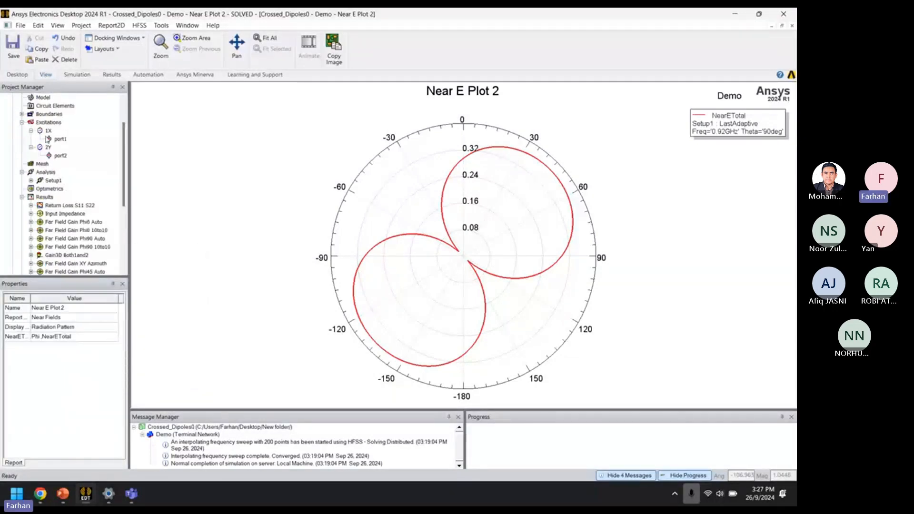
{"action": "double_click", "coordinate": [70, 106]}
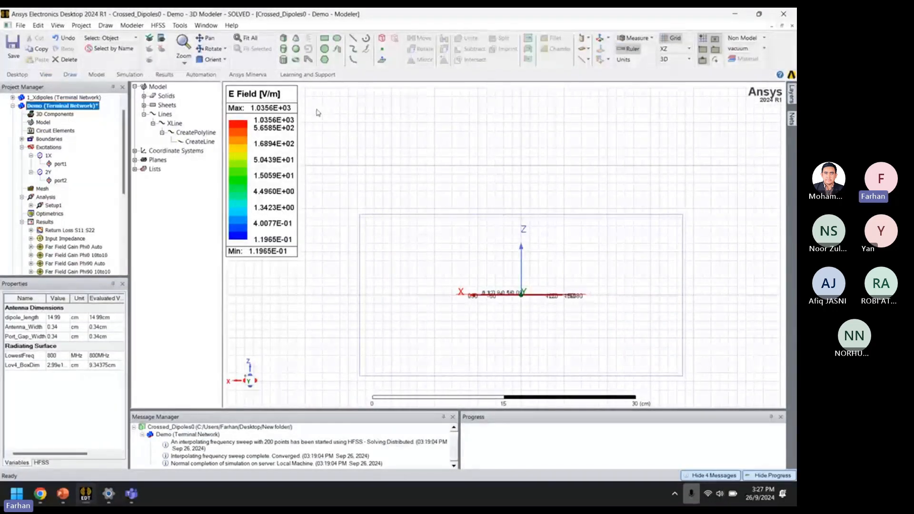
{"action": "left_click", "coordinate": [224, 60]}
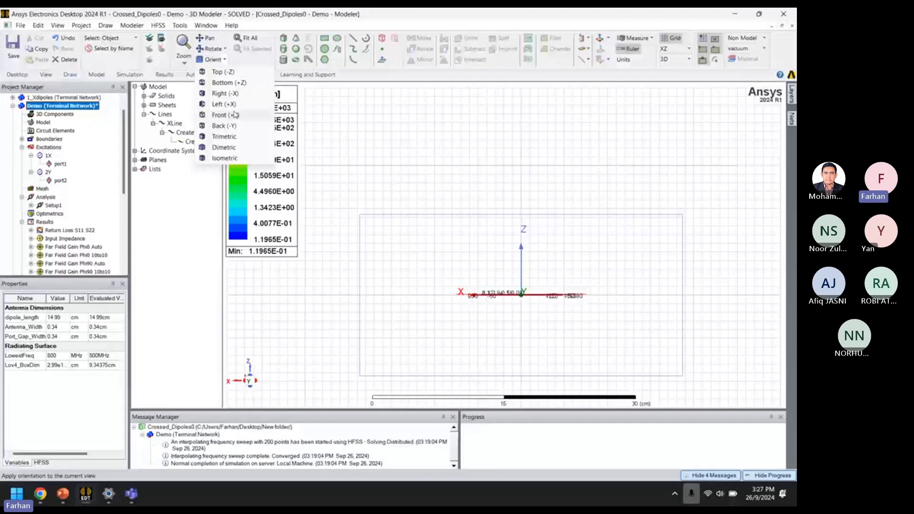
{"action": "left_click", "coordinate": [240, 82]}
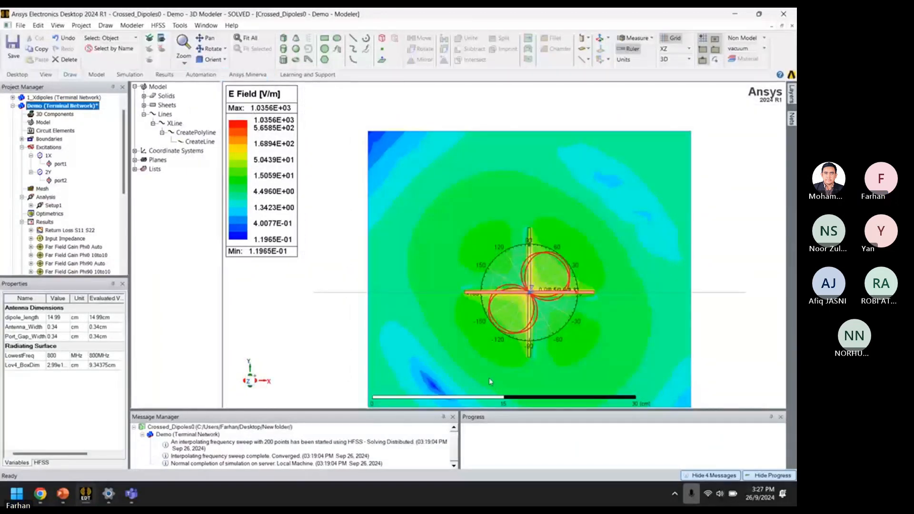
{"action": "scroll", "coordinate": [533, 300], "scroll_direction": "up", "scroll_amount": 3}
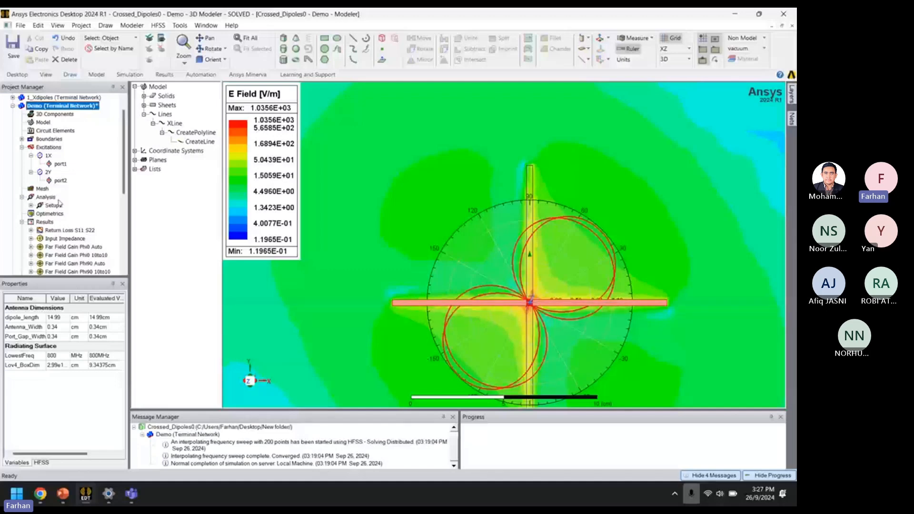
- Open the radiation field overlay settings from the field overlays and enlarge the dialog to list every plot
{"action": "scroll", "coordinate": [59, 203], "scroll_direction": "down", "scroll_amount": 3}
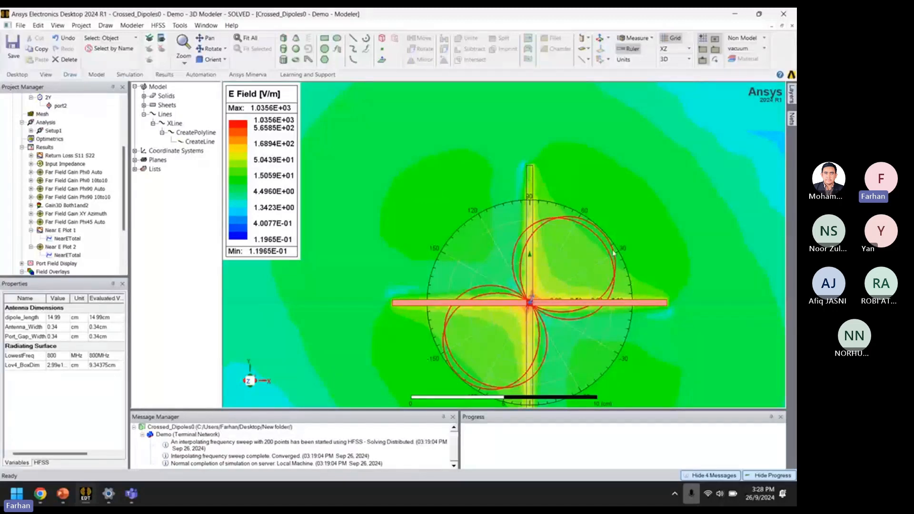
{"action": "scroll", "coordinate": [87, 165], "scroll_direction": "down", "scroll_amount": 2}
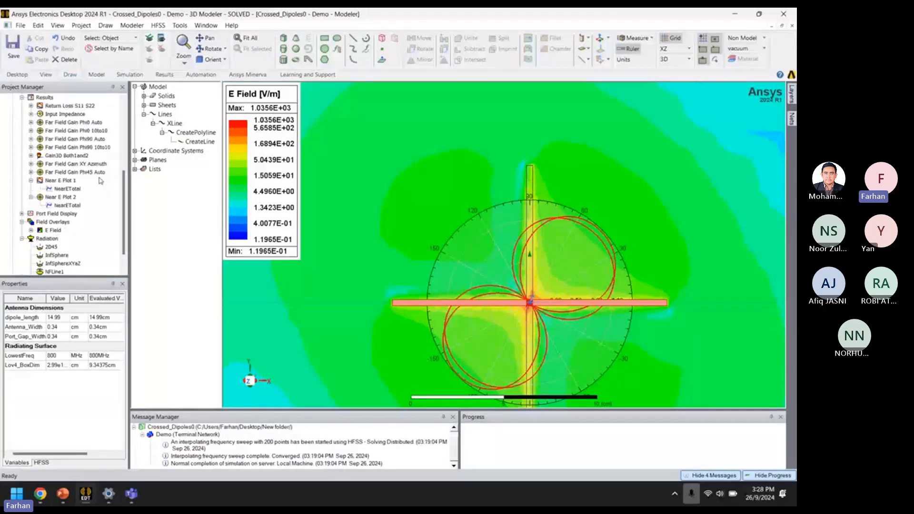
{"action": "scroll", "coordinate": [88, 208], "scroll_direction": "down", "scroll_amount": 1}
{"action": "right_click", "coordinate": [60, 198]}
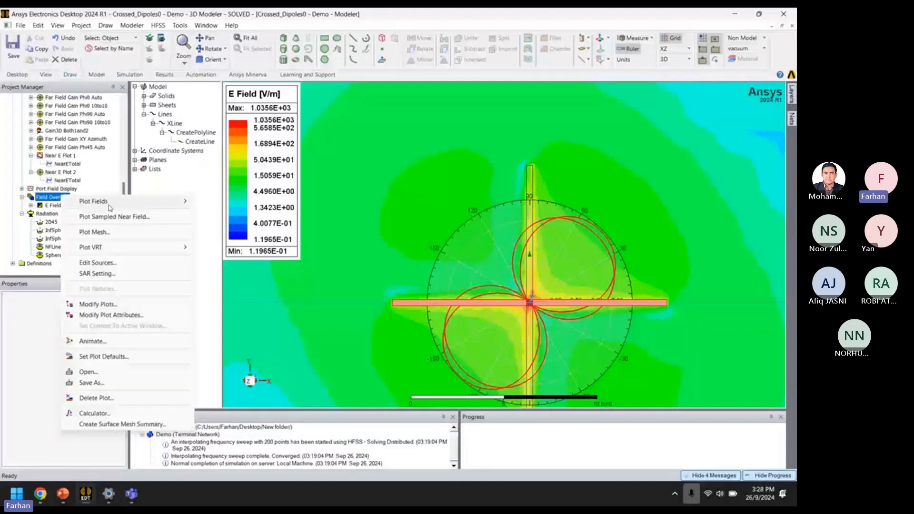
{"action": "mouse_move", "coordinate": [169, 206]}
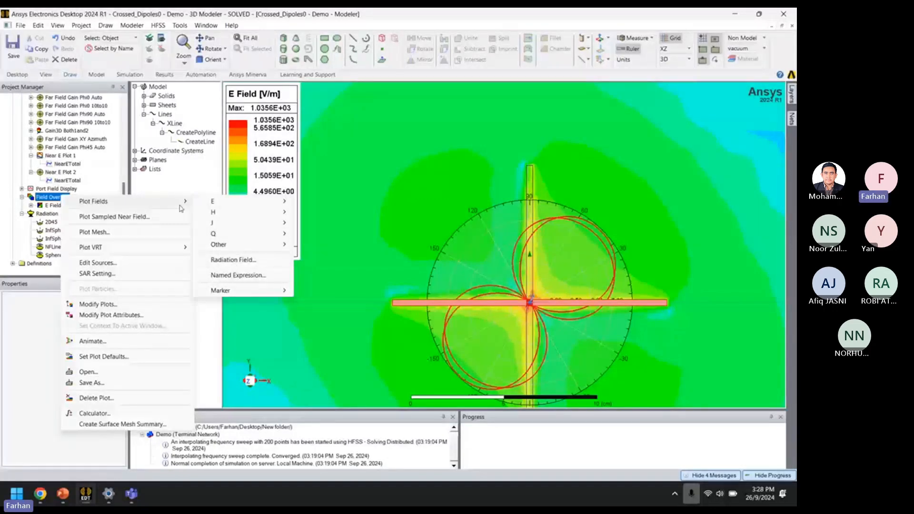
{"action": "left_click", "coordinate": [226, 261]}
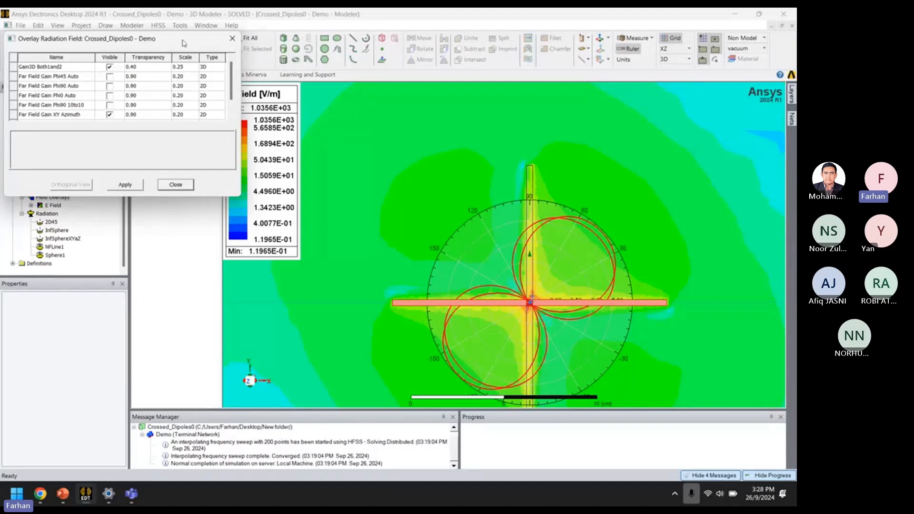
{"action": "left_click_drag", "start_coordinate": [91, 39], "coordinate": [182, 109]}
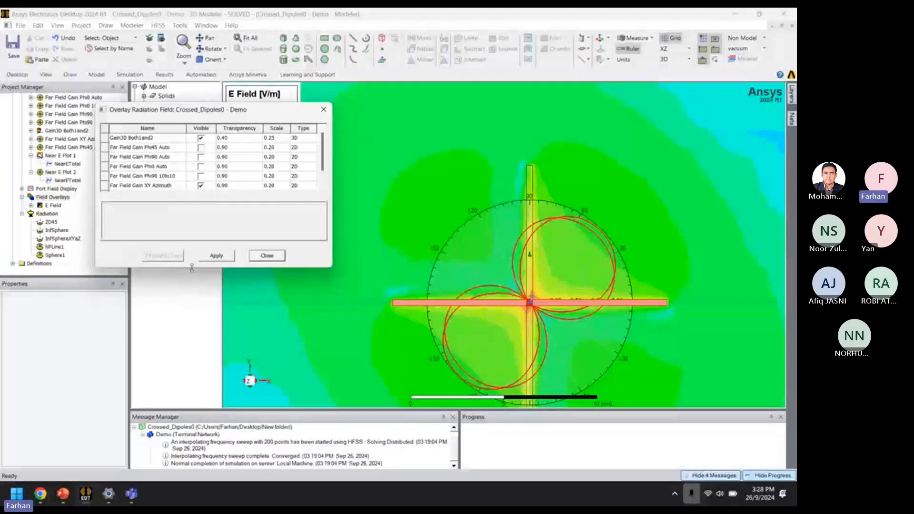
{"action": "left_click_drag", "start_coordinate": [191, 268], "coordinate": [192, 345]}
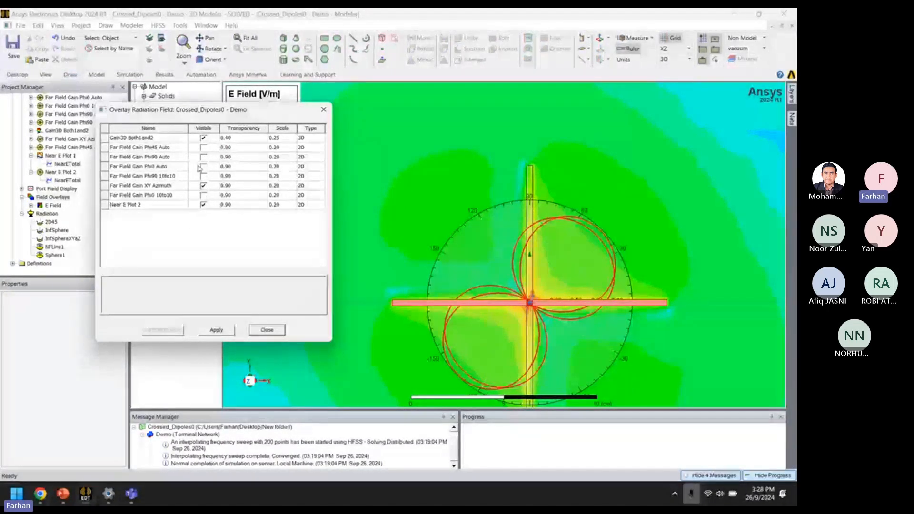
- Hide the Gain3D Both1and2 and Far Field Gain XY Azimuth overlays, keeping Near E Plot 2 visible, and apply the settings
{"action": "left_click", "coordinate": [204, 138]}
{"action": "left_click", "coordinate": [204, 185]}
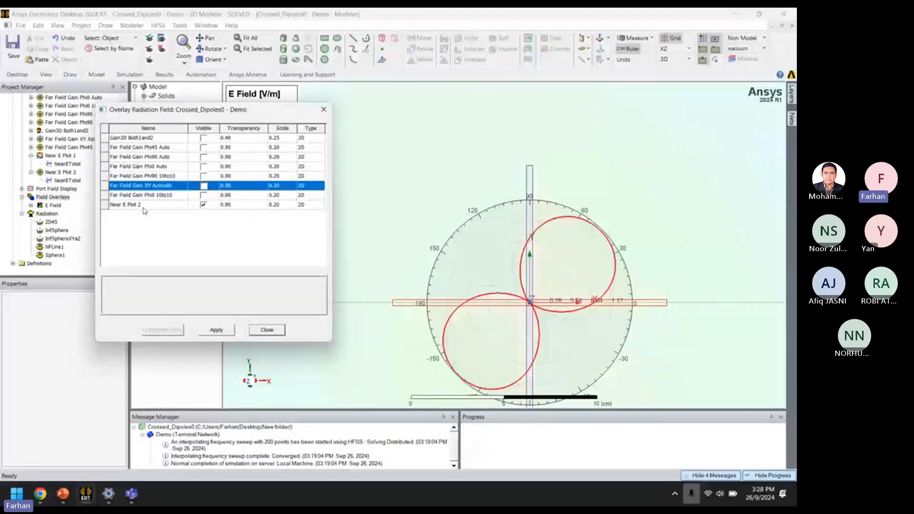
{"action": "left_click", "coordinate": [220, 331]}
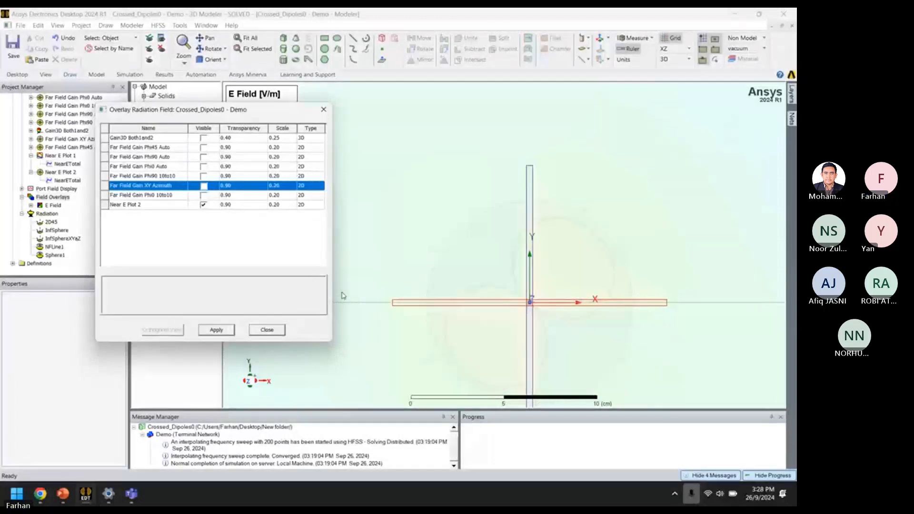
{"action": "left_click", "coordinate": [267, 331]}
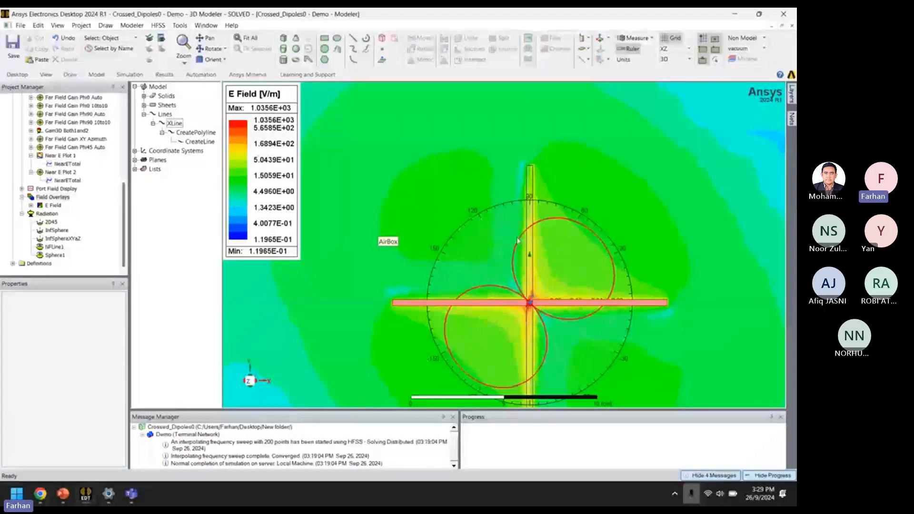
{"action": "scroll", "coordinate": [492, 389], "scroll_direction": "up", "scroll_amount": 1}
{"action": "scroll", "coordinate": [479, 404], "scroll_direction": "down", "scroll_amount": 1}
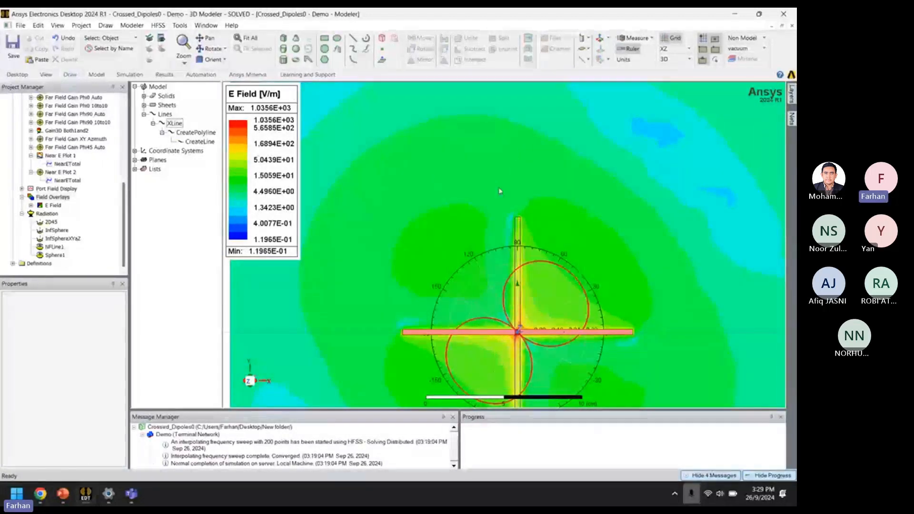
{"action": "left_click_drag", "start_coordinate": [484, 215], "coordinate": [466, 122], "text": "shift"}
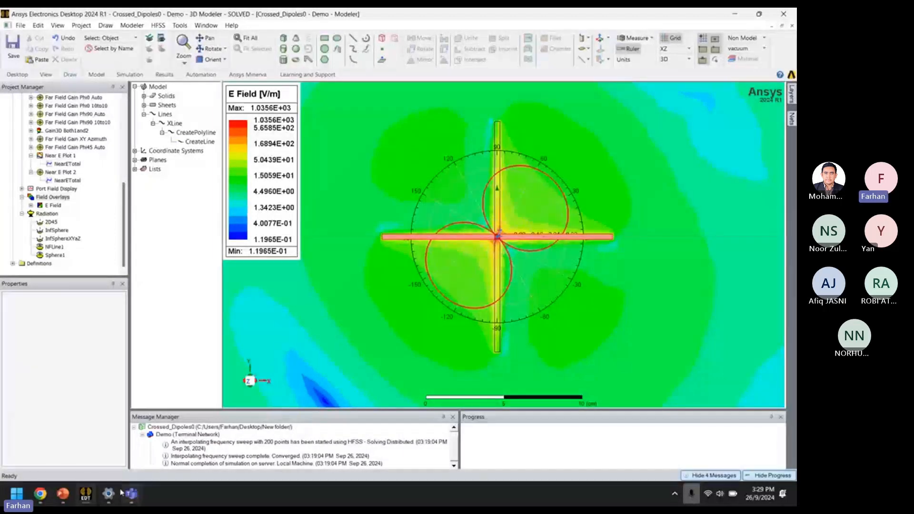
- Switch to the PowerPoint webinar presentation, start the slide show from slide 11 and advance to the Q&A slide
{"action": "mouse_move", "coordinate": [68, 494]}
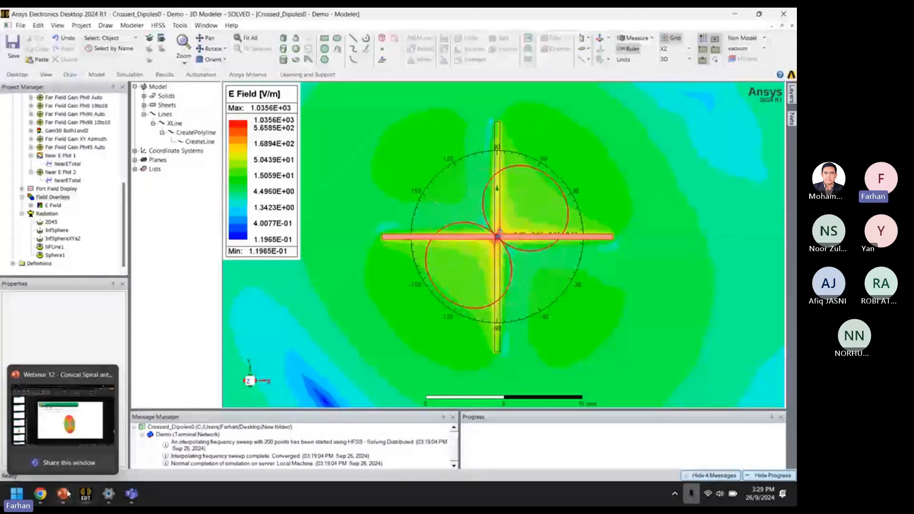
{"action": "left_click", "coordinate": [62, 414]}
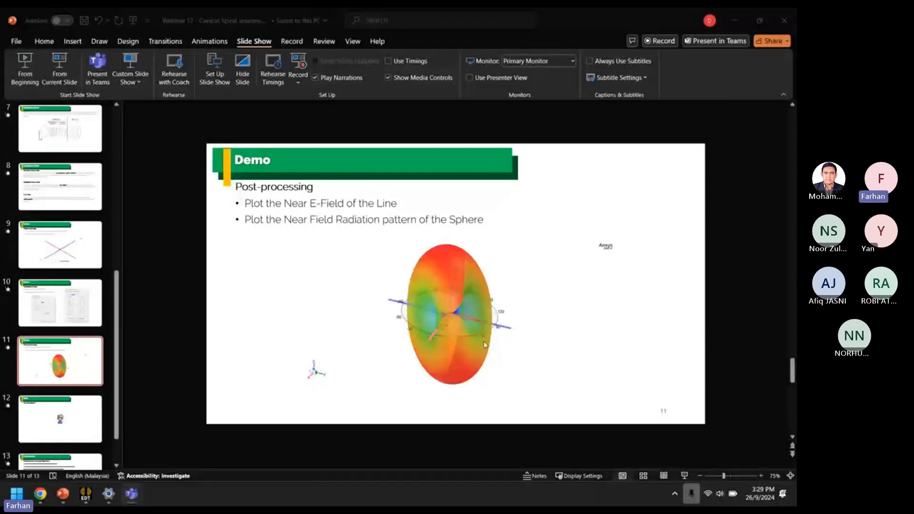
{"action": "scroll", "coordinate": [504, 362], "scroll_direction": "down", "scroll_amount": 1}
{"action": "scroll", "coordinate": [511, 362], "scroll_direction": "up", "scroll_amount": 1}
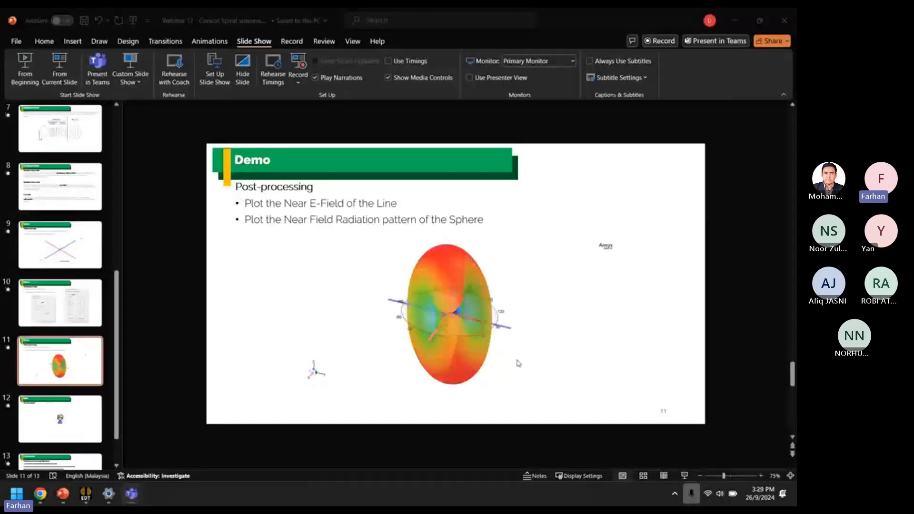
{"action": "left_click", "coordinate": [684, 476]}
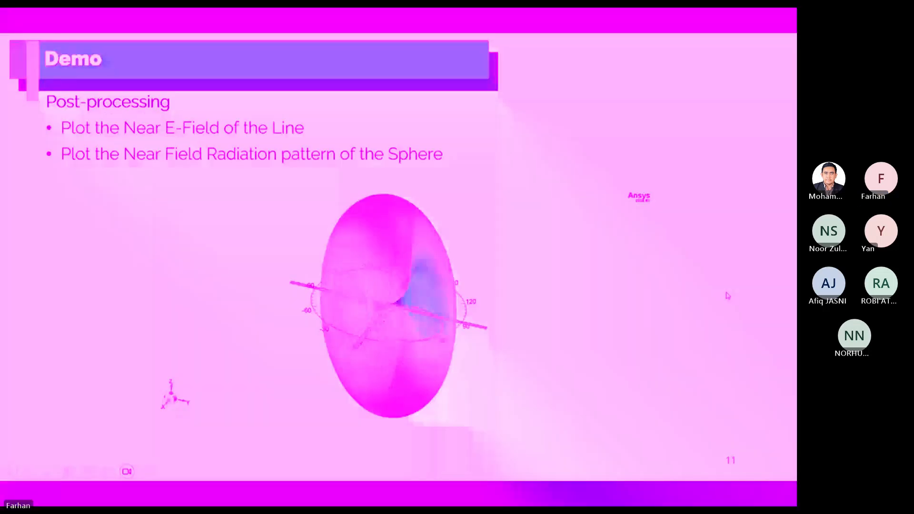
{"action": "left_click", "coordinate": [728, 295]}
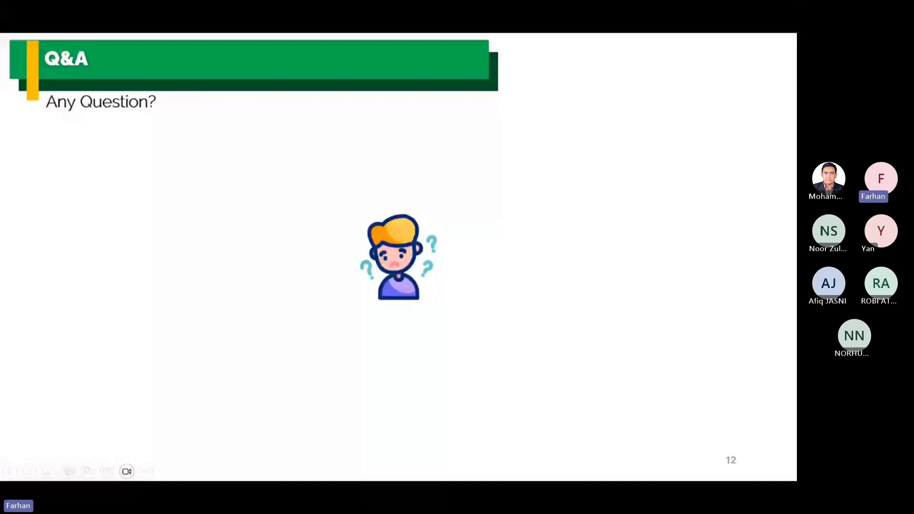